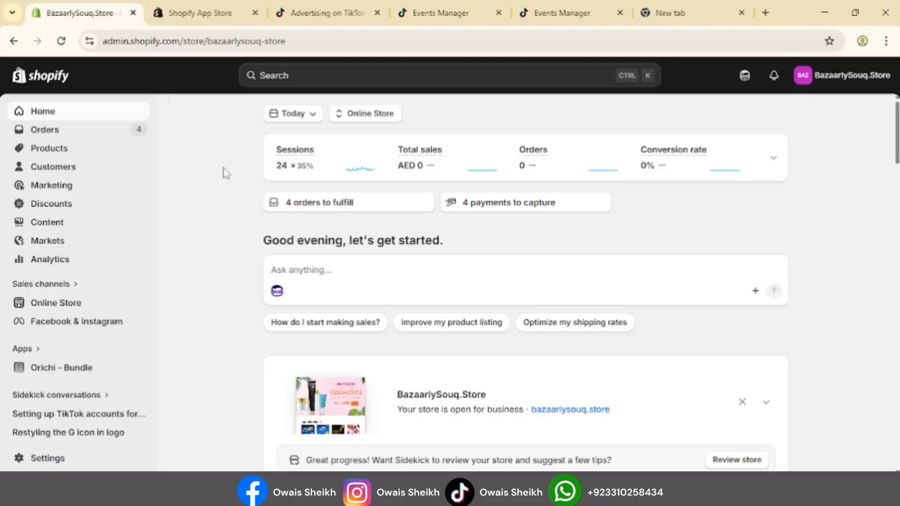
From the store's sales channel settings, go to the Shopify App Store and open the TikTok app's listing
{"action": "left_click", "coordinate": [60, 464]}
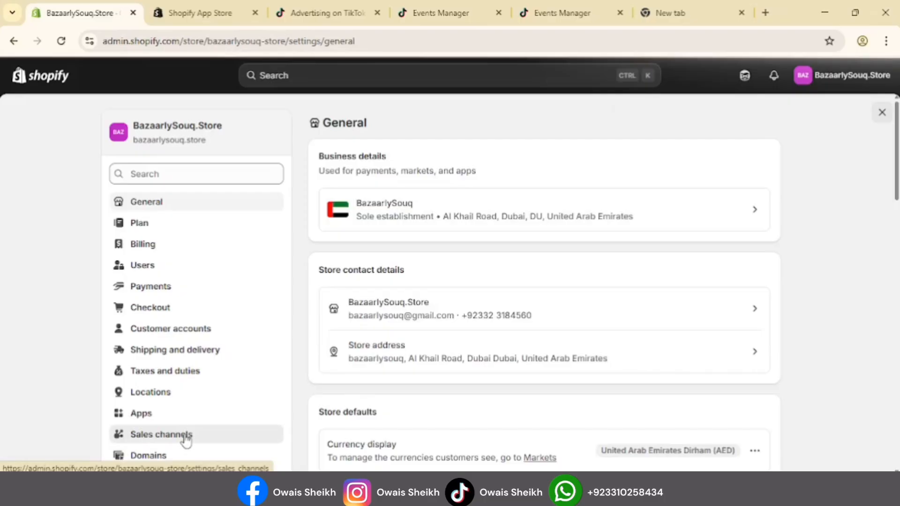
{"action": "left_click", "coordinate": [186, 440]}
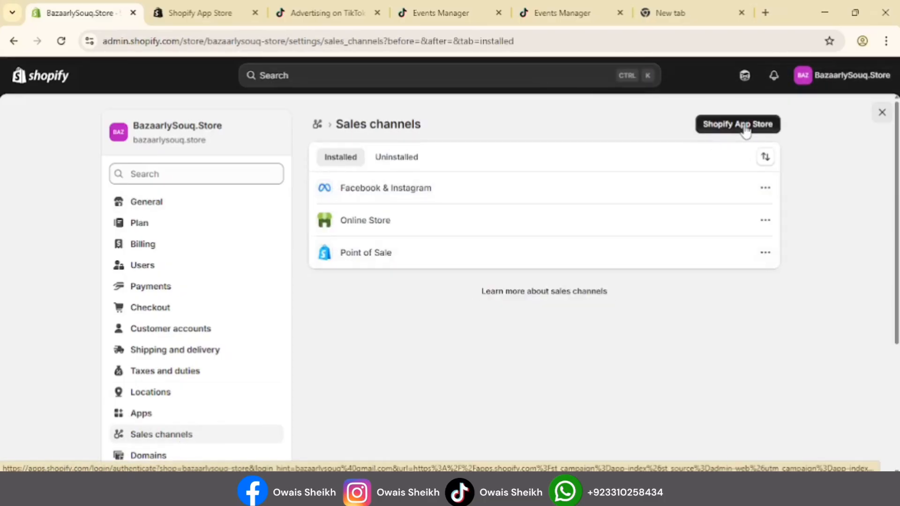
{"action": "left_click", "coordinate": [745, 129]}
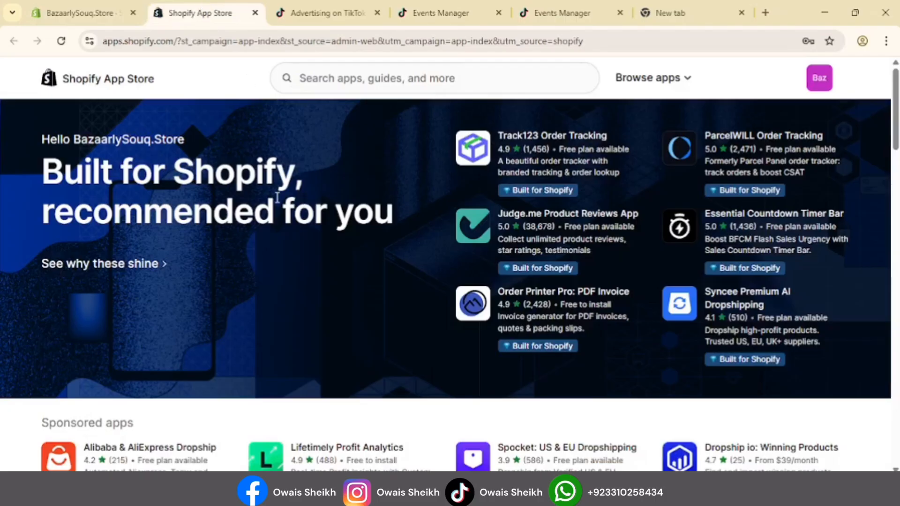
{"action": "scroll", "coordinate": [277, 197], "scroll_direction": "down", "scroll_amount": 5}
{"action": "scroll", "coordinate": [278, 194], "scroll_direction": "down", "scroll_amount": 3}
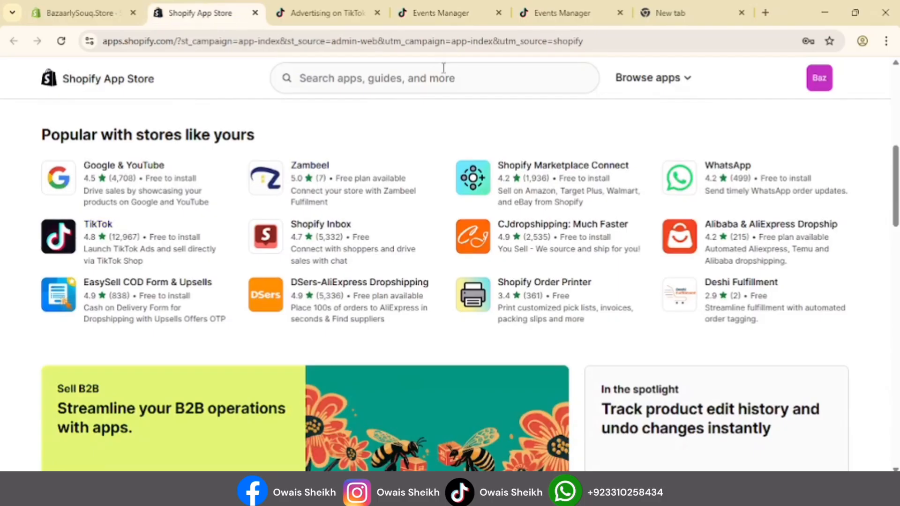
{"action": "left_click", "coordinate": [127, 252]}
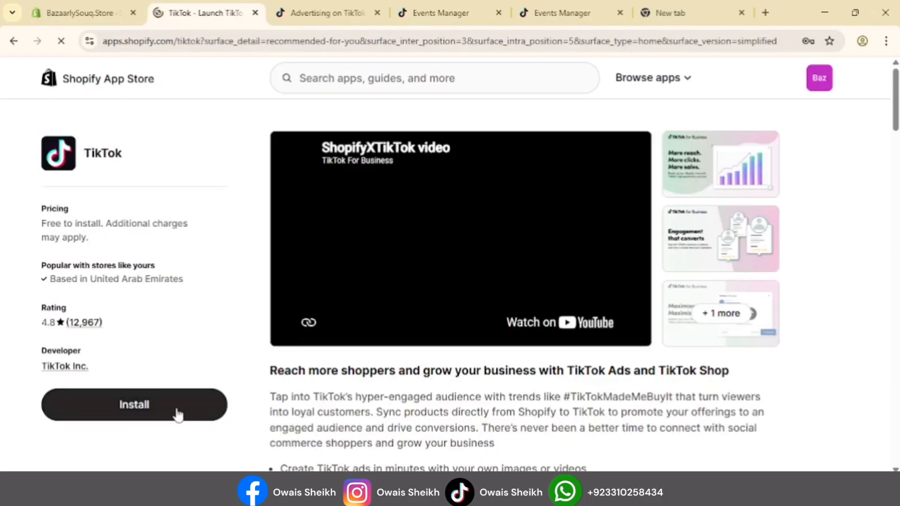
Install the TikTok app on the store and grant it the requested data access
{"action": "left_click", "coordinate": [176, 413]}
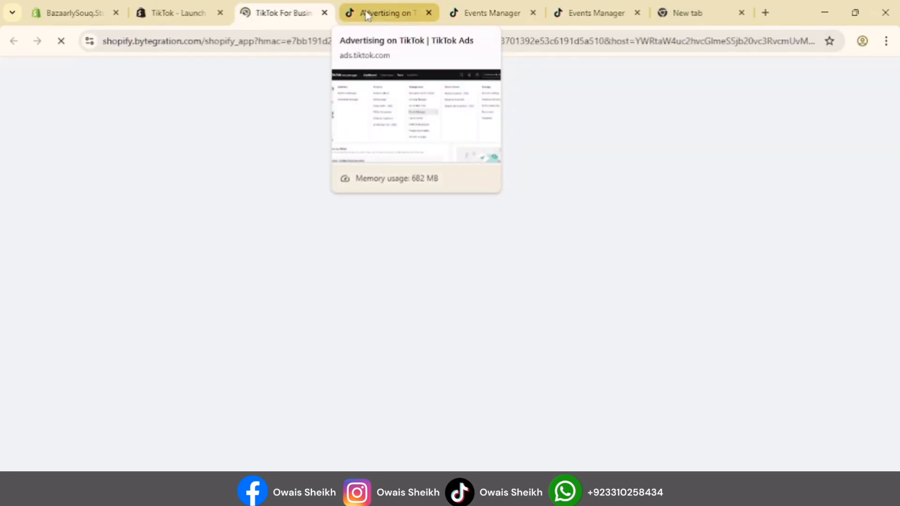
{"action": "left_click", "coordinate": [367, 14]}
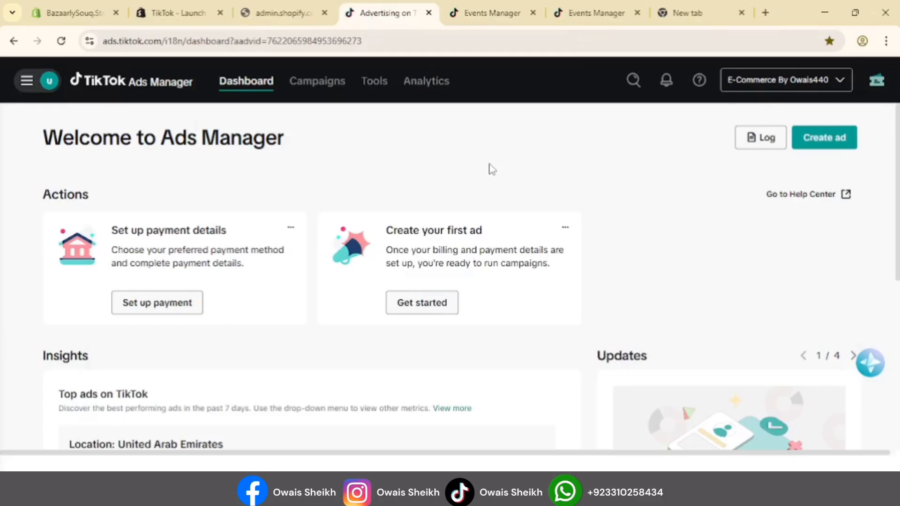
{"action": "left_click", "coordinate": [320, 6]}
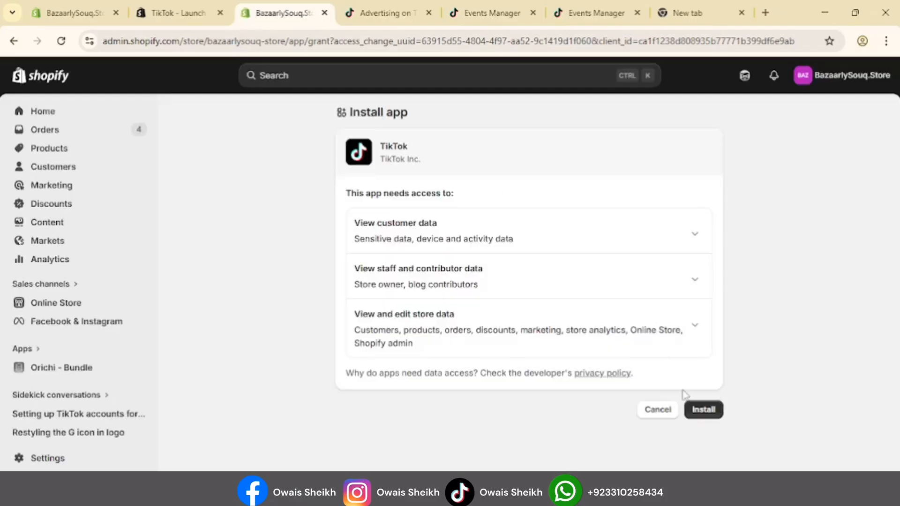
{"action": "left_click", "coordinate": [706, 412]}
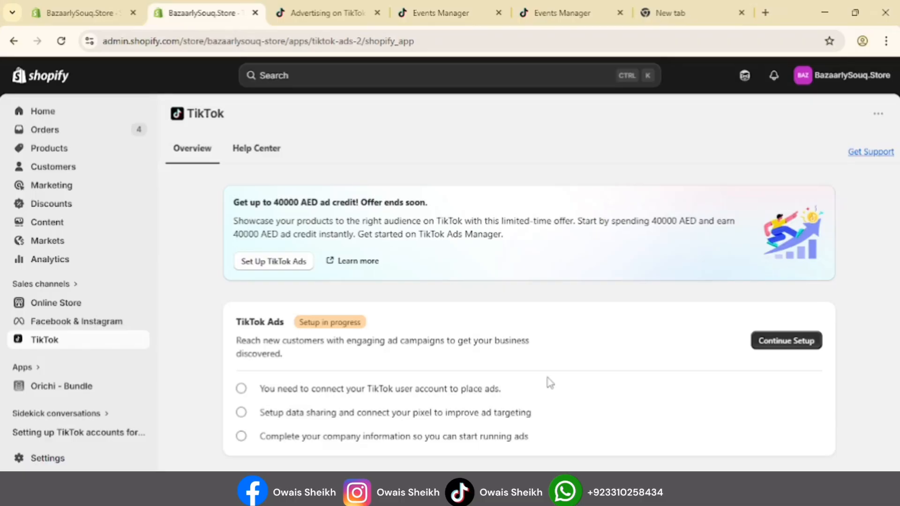
Continue the TikTok Ads setup and log in to TikTok for Business with the account's email and password
{"action": "left_click", "coordinate": [787, 342]}
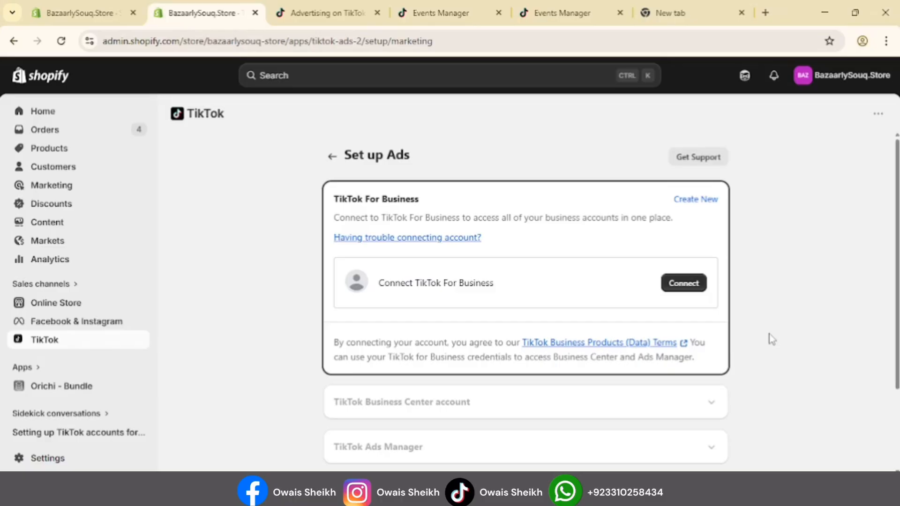
{"action": "left_click", "coordinate": [681, 286]}
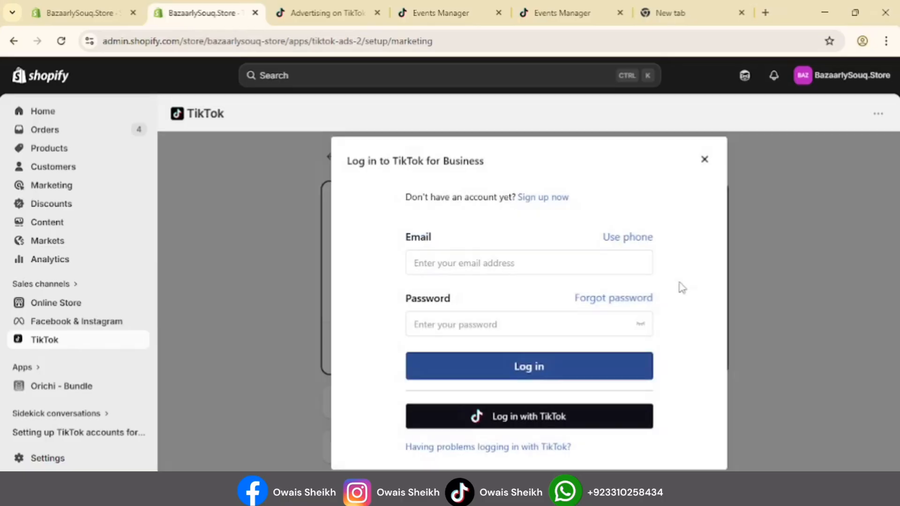
{"action": "left_click", "coordinate": [466, 265]}
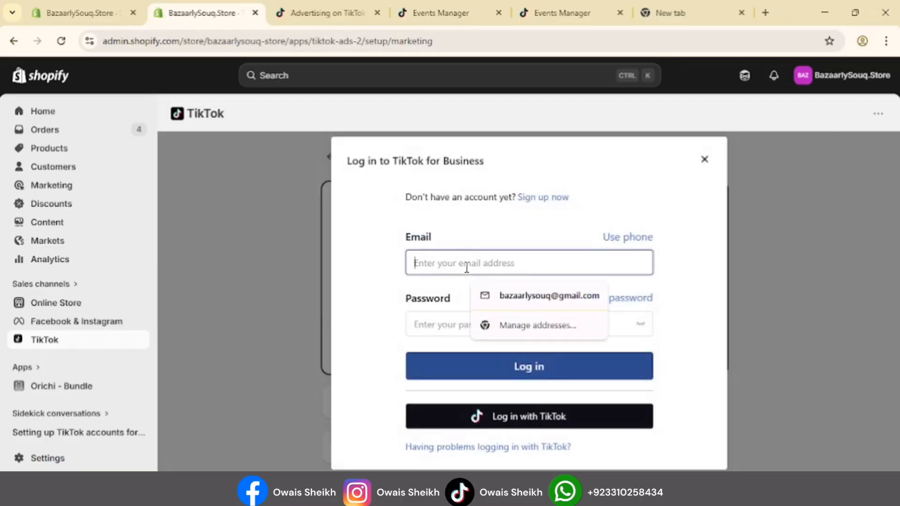
{"action": "left_click", "coordinate": [483, 294]}
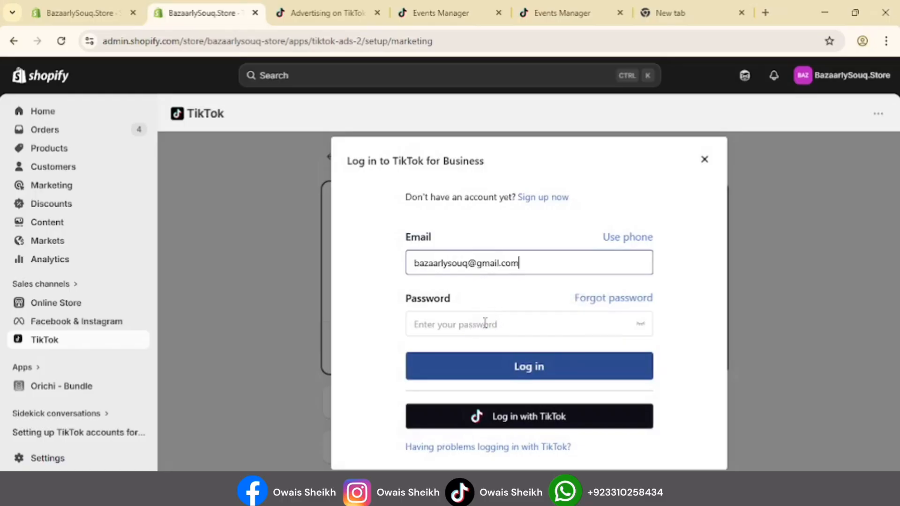
{"action": "left_click", "coordinate": [472, 326]}
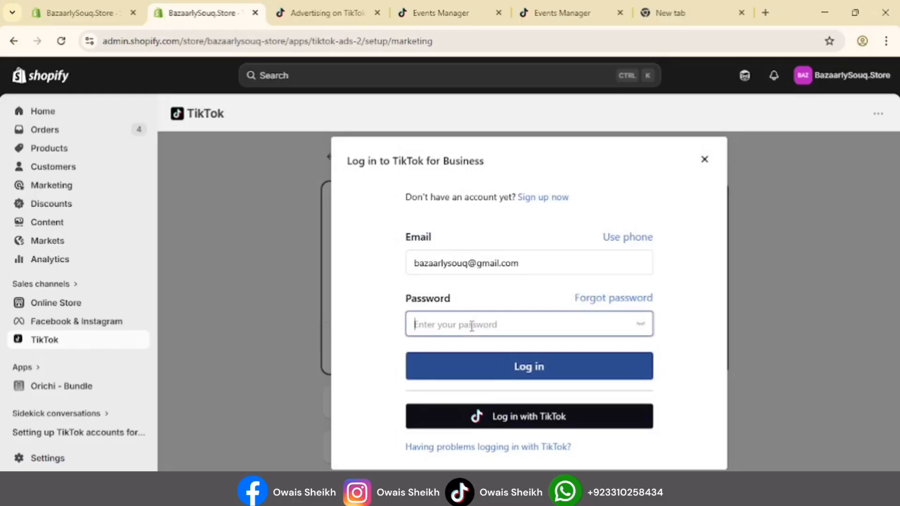
{"action": "left_click", "coordinate": [529, 368]}
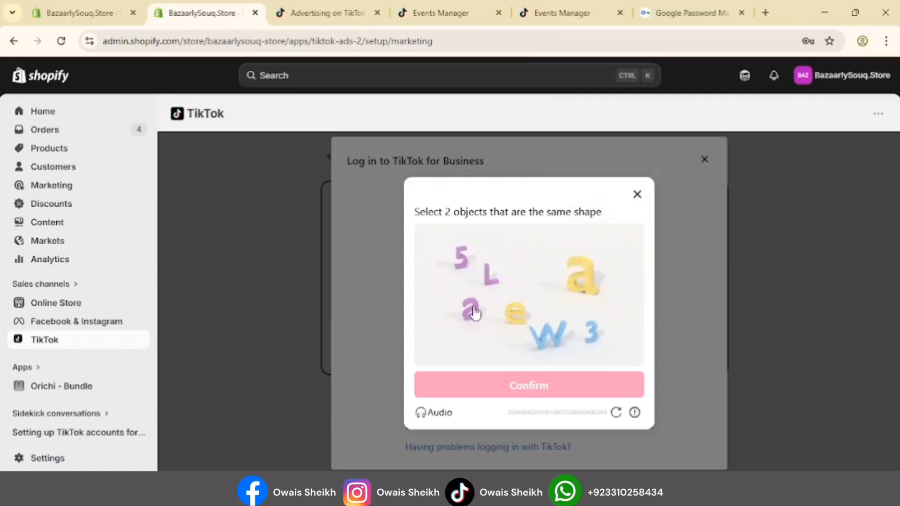
Complete the matching-shapes verification with the two letters "a", and connect the TikTok For Business account to Shopify
{"action": "left_click", "coordinate": [472, 309]}
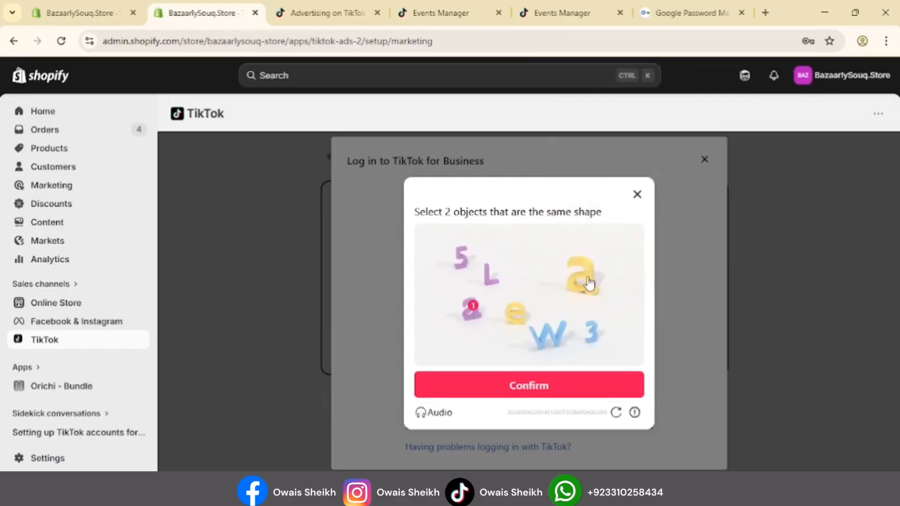
{"action": "left_click", "coordinate": [587, 281]}
{"action": "left_click", "coordinate": [571, 385]}
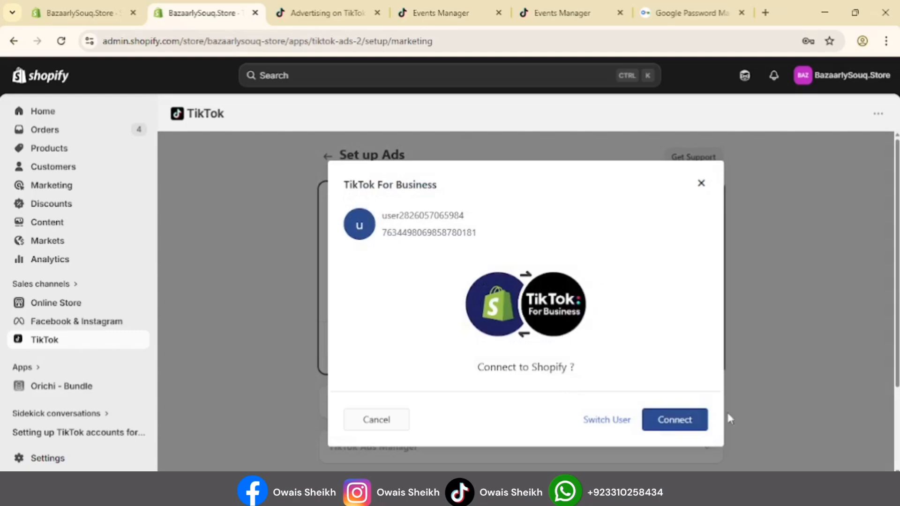
{"action": "left_click", "coordinate": [695, 420]}
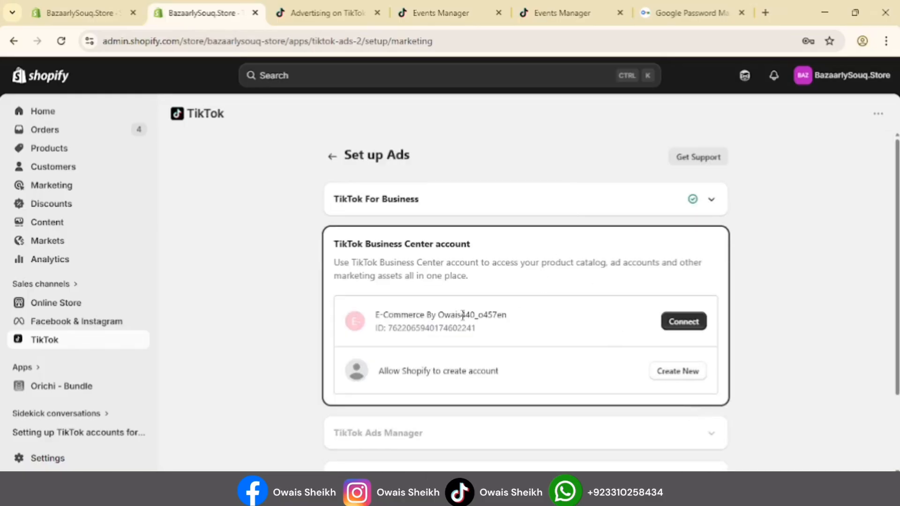
Connect the existing TikTok Business Center account and the existing TikTok Ads Manager account
{"action": "left_click_drag", "start_coordinate": [377, 315], "coordinate": [528, 314]}
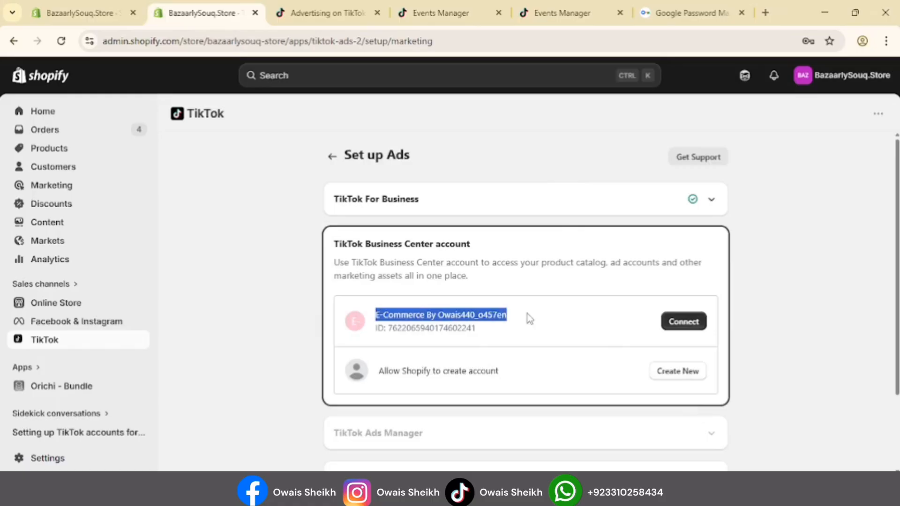
{"action": "left_click", "coordinate": [678, 328]}
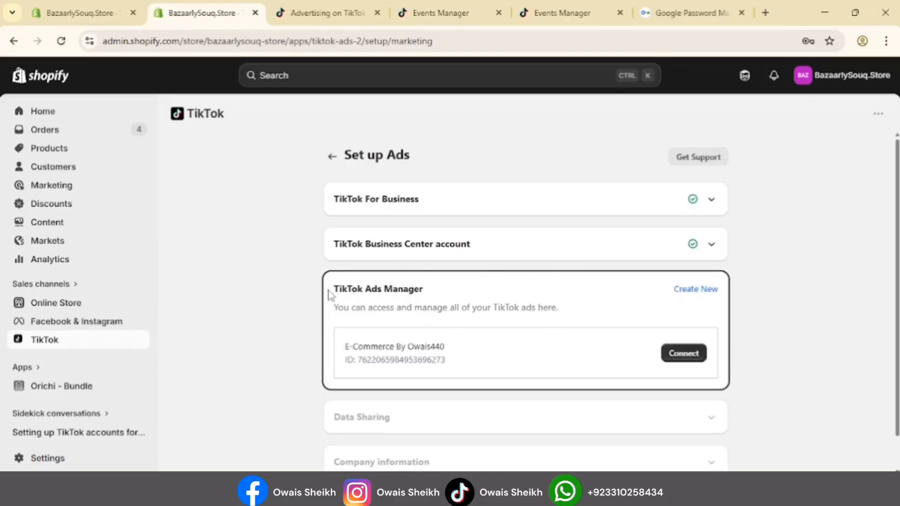
{"action": "left_click_drag", "start_coordinate": [345, 347], "coordinate": [457, 346]}
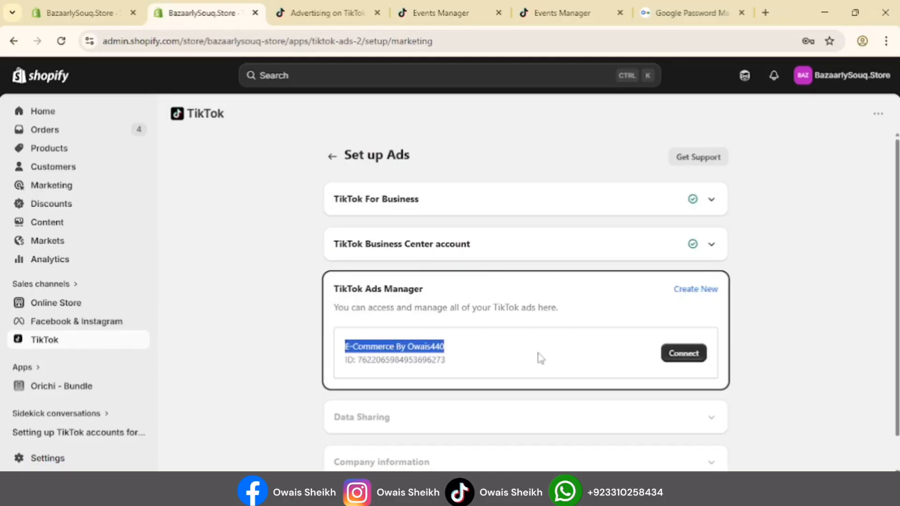
{"action": "left_click", "coordinate": [680, 360]}
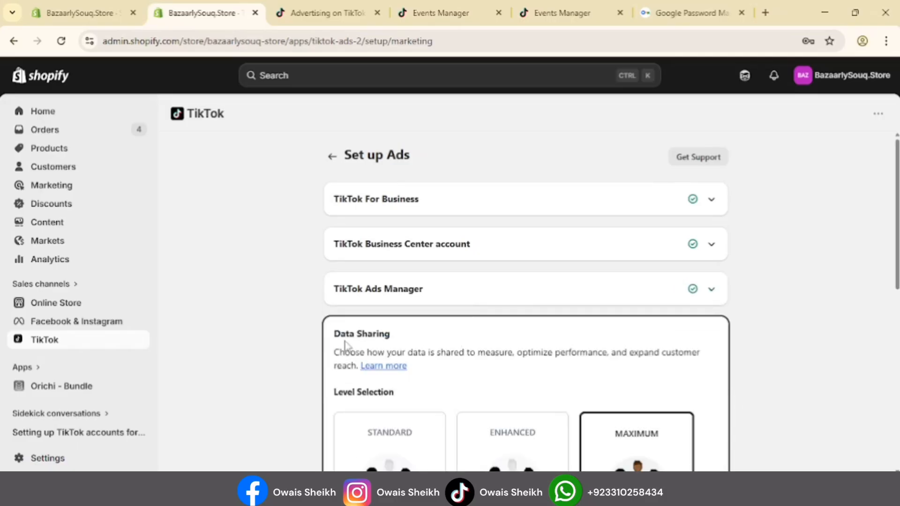
{"action": "scroll", "coordinate": [336, 346], "scroll_direction": "down", "scroll_amount": 1}
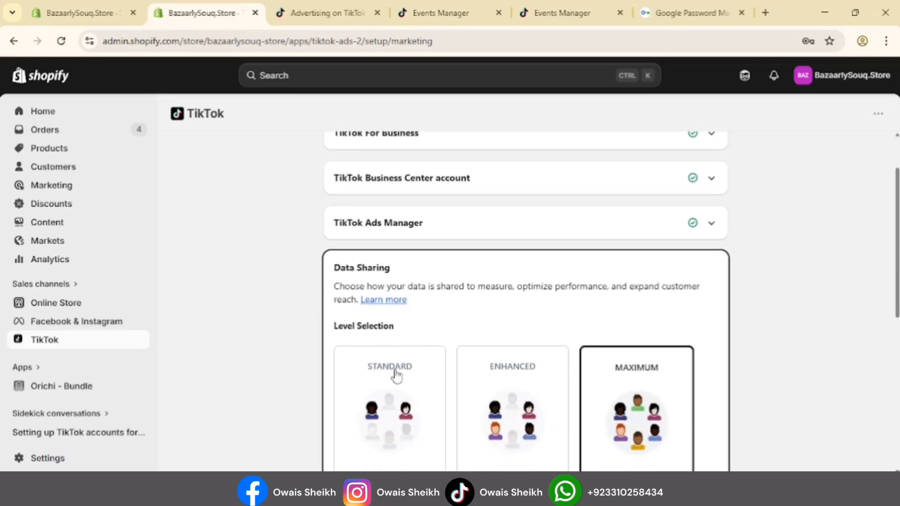
{"action": "scroll", "coordinate": [399, 377], "scroll_direction": "down", "scroll_amount": 3}
{"action": "scroll", "coordinate": [404, 379], "scroll_direction": "down", "scroll_amount": 1}
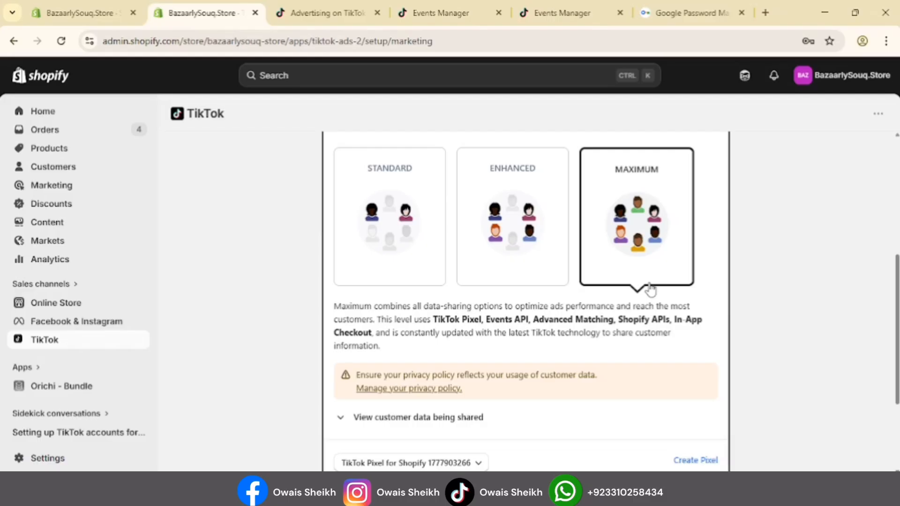
{"action": "scroll", "coordinate": [649, 288], "scroll_direction": "down", "scroll_amount": 1}
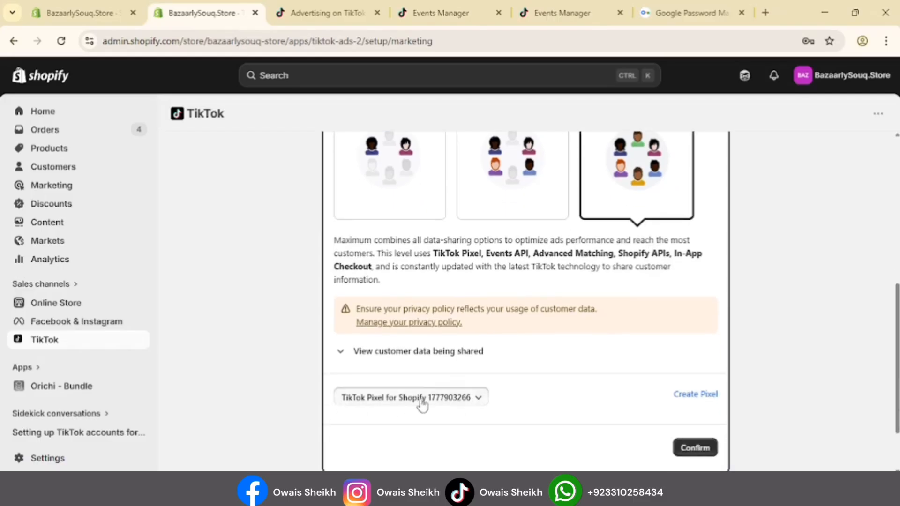
{"action": "scroll", "coordinate": [513, 395], "scroll_direction": "down", "scroll_amount": 1}
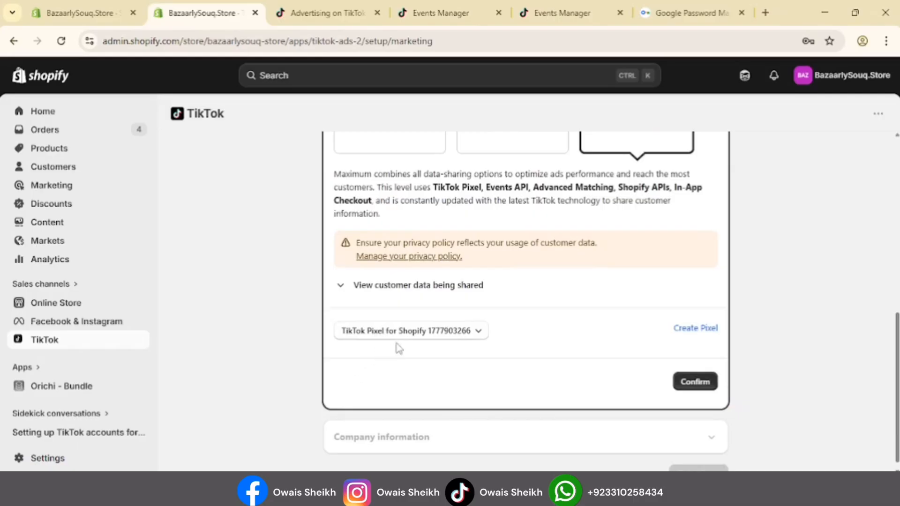
{"action": "left_click", "coordinate": [686, 386]}
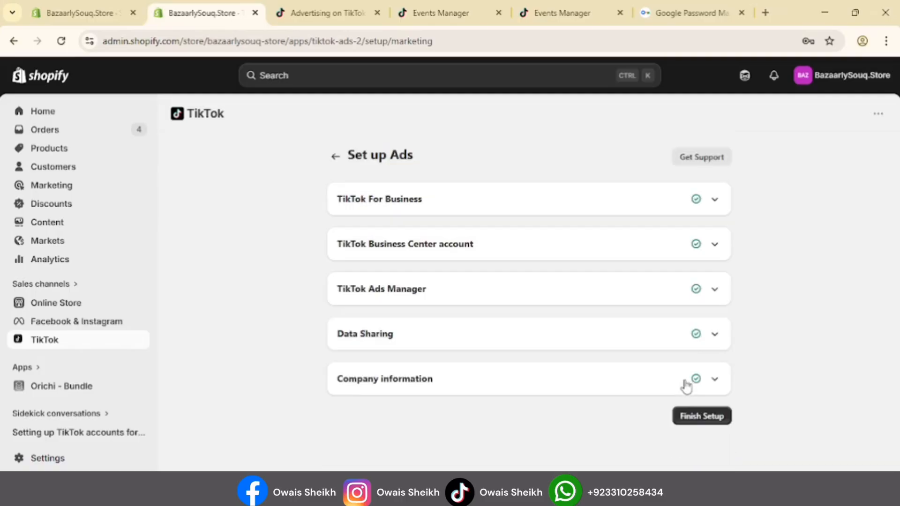
{"action": "left_click", "coordinate": [701, 422]}
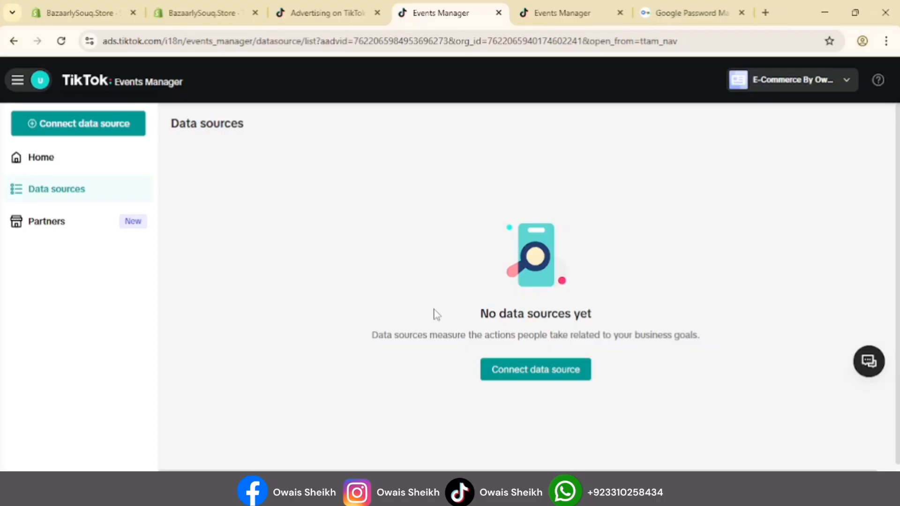
Switch to TikTok Ads Manager and open its Events Manager data sources page
{"action": "left_click", "coordinate": [327, 7]}
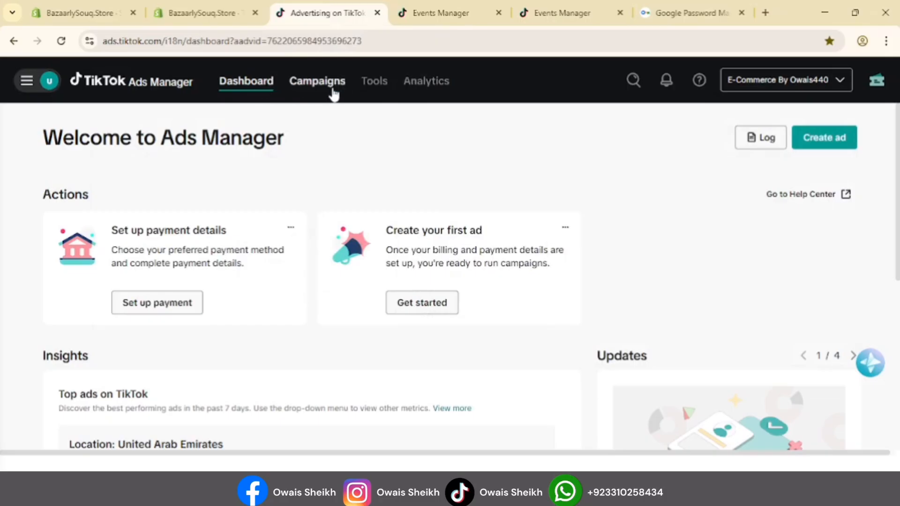
{"action": "left_click", "coordinate": [374, 90]}
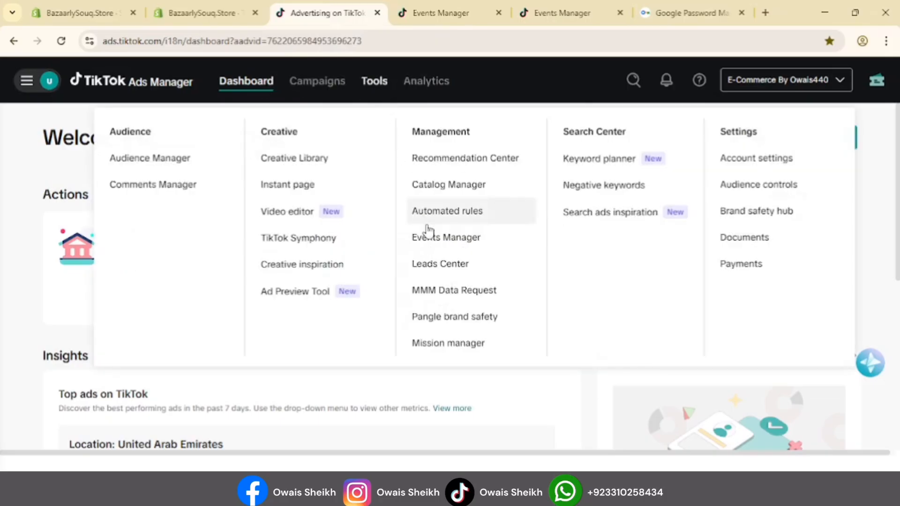
{"action": "left_click", "coordinate": [434, 240]}
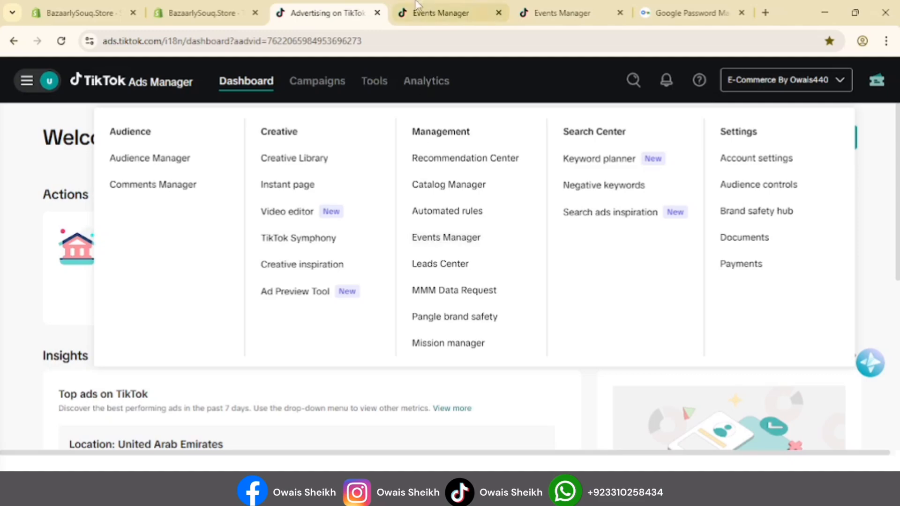
{"action": "left_click", "coordinate": [424, 7]}
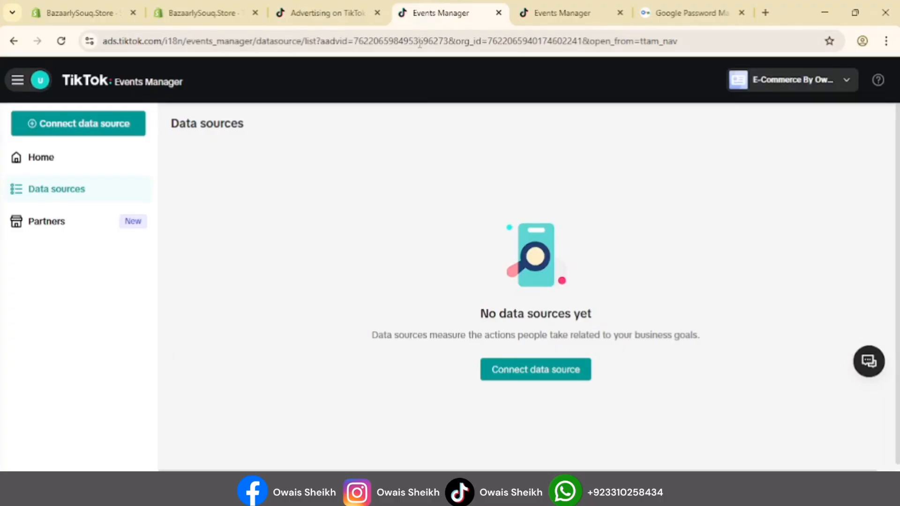
Start connecting a Web data source and add the website "bazaarlysouq.store"
{"action": "left_click", "coordinate": [514, 380]}
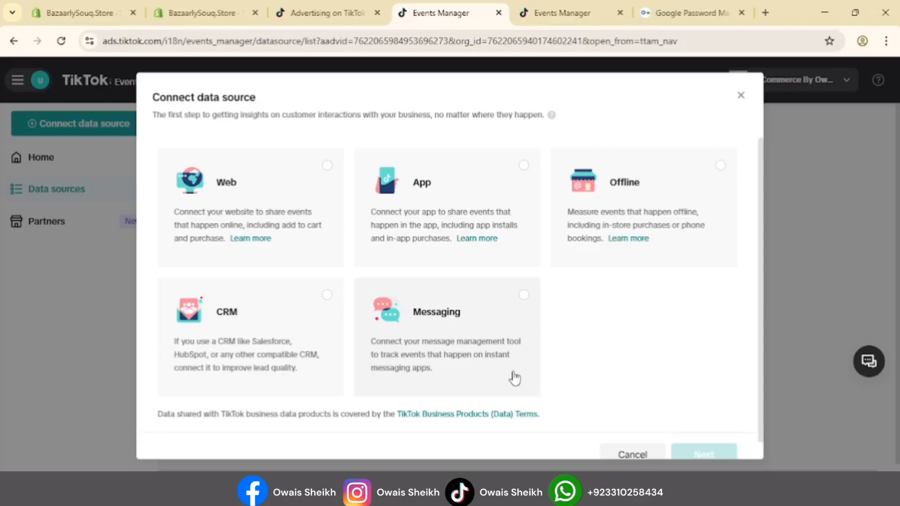
{"action": "left_click", "coordinate": [327, 167]}
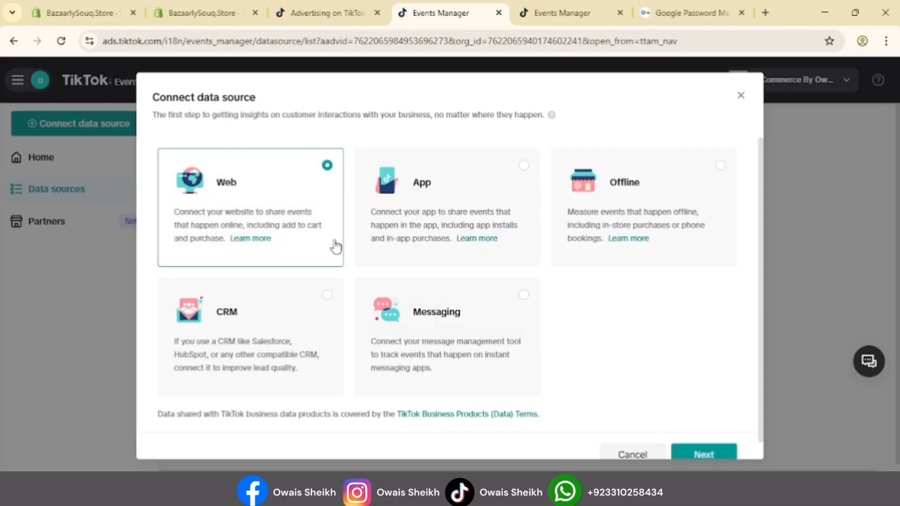
{"action": "scroll", "coordinate": [564, 320], "scroll_direction": "down", "scroll_amount": 1}
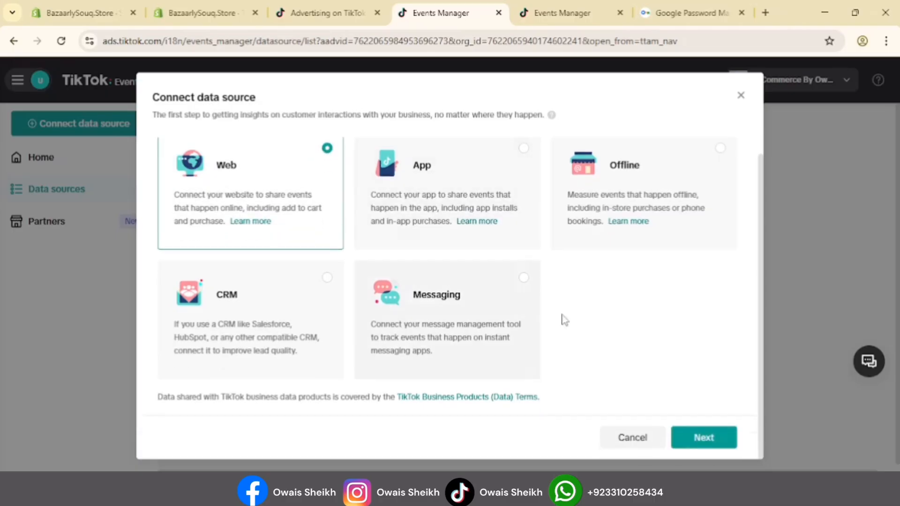
{"action": "left_click", "coordinate": [703, 438]}
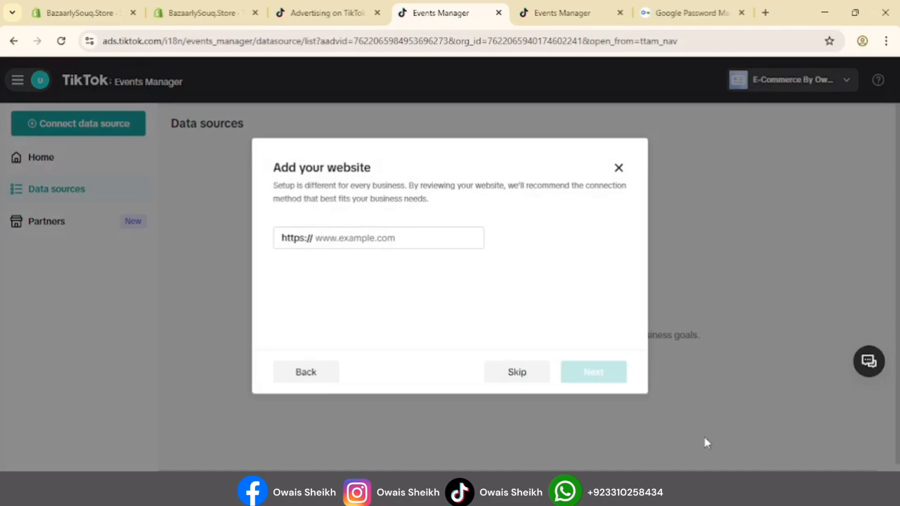
{"action": "type", "text": "bazaarlysouq.store"}
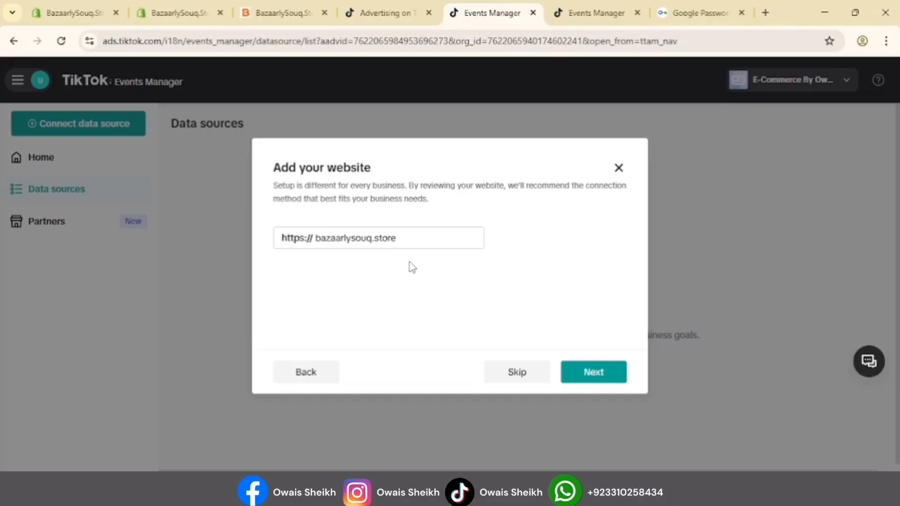
{"action": "left_click", "coordinate": [593, 375]}
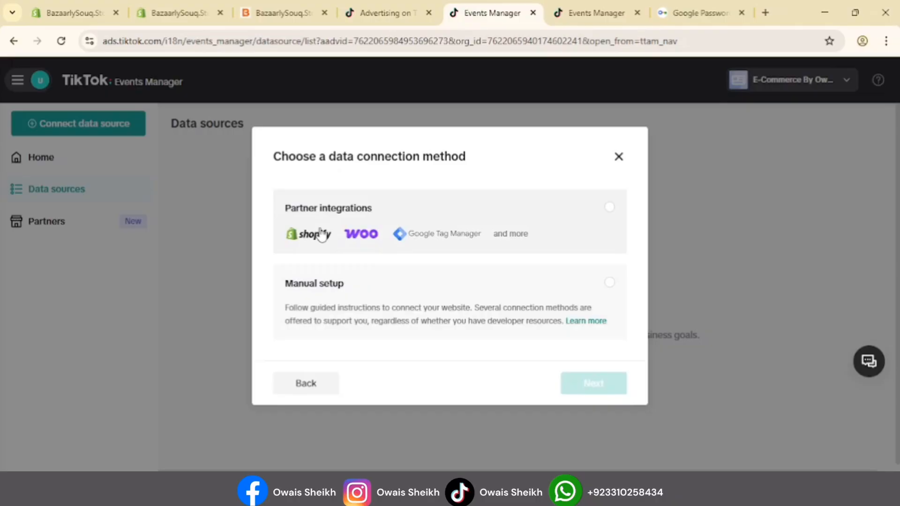
Choose Manual setup as the data connection method, with TikTok Pixel + Events API as the manual connection method
{"action": "left_click", "coordinate": [332, 296]}
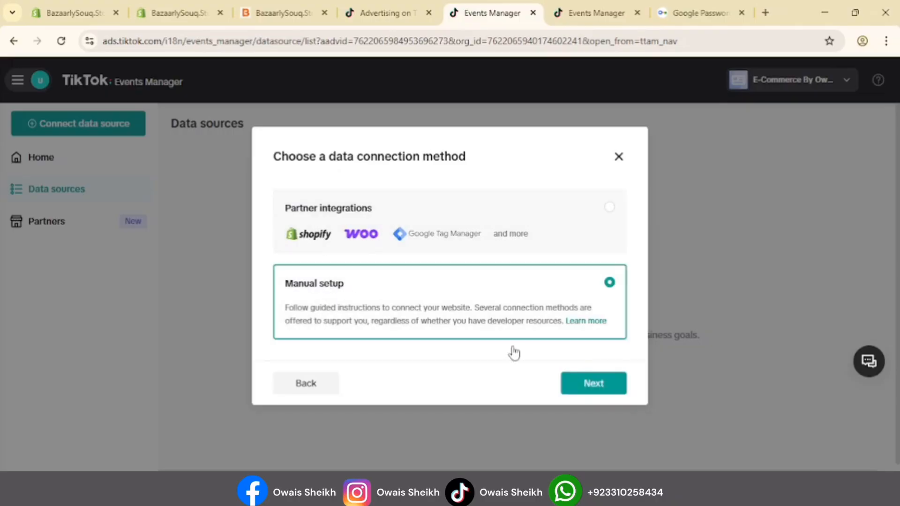
{"action": "left_click", "coordinate": [598, 388]}
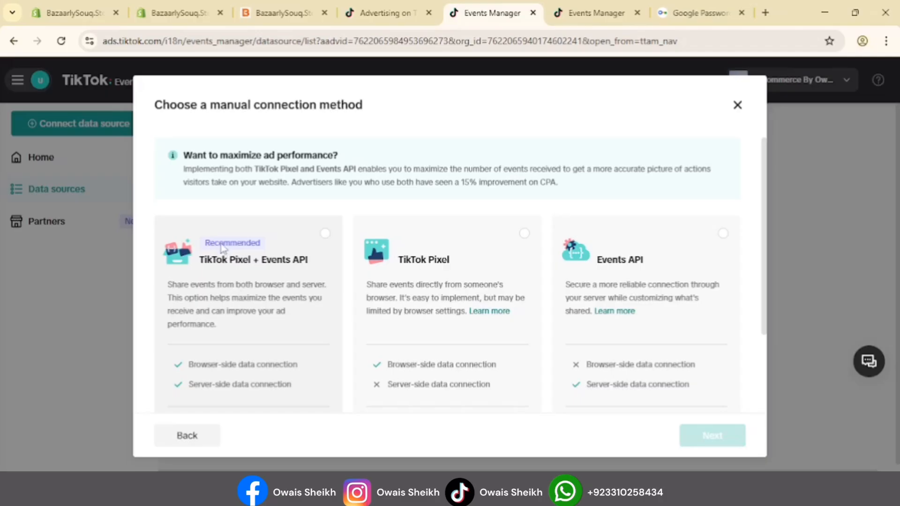
{"action": "left_click", "coordinate": [324, 234]}
{"action": "scroll", "coordinate": [353, 273], "scroll_direction": "down", "scroll_amount": 3}
{"action": "left_click", "coordinate": [700, 437]}
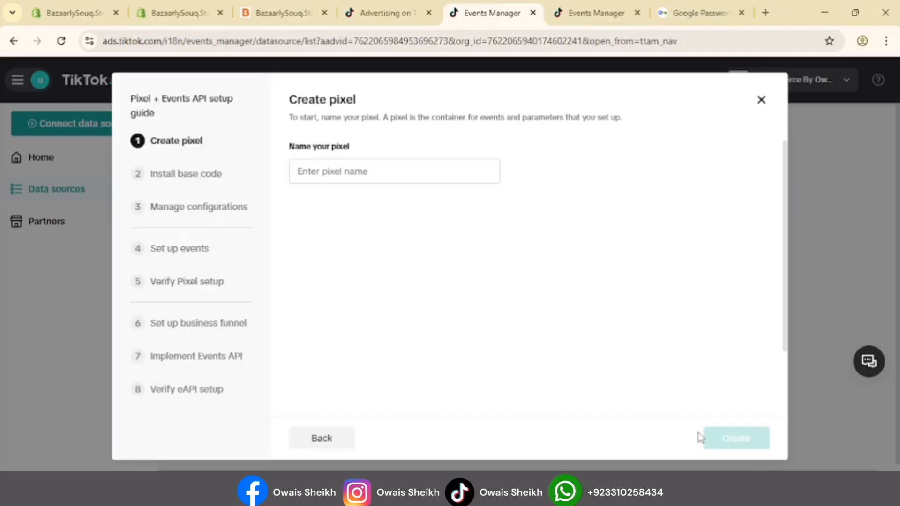
Create the pixel with the name "bazaarlysouq.store"
{"action": "left_click", "coordinate": [321, 173]}
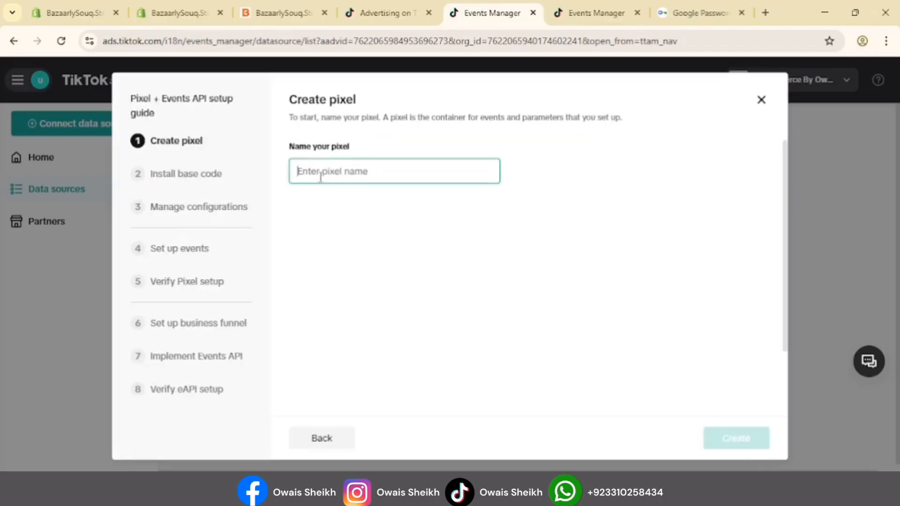
{"action": "type", "text": "https://bazaarlysouq.store/"}
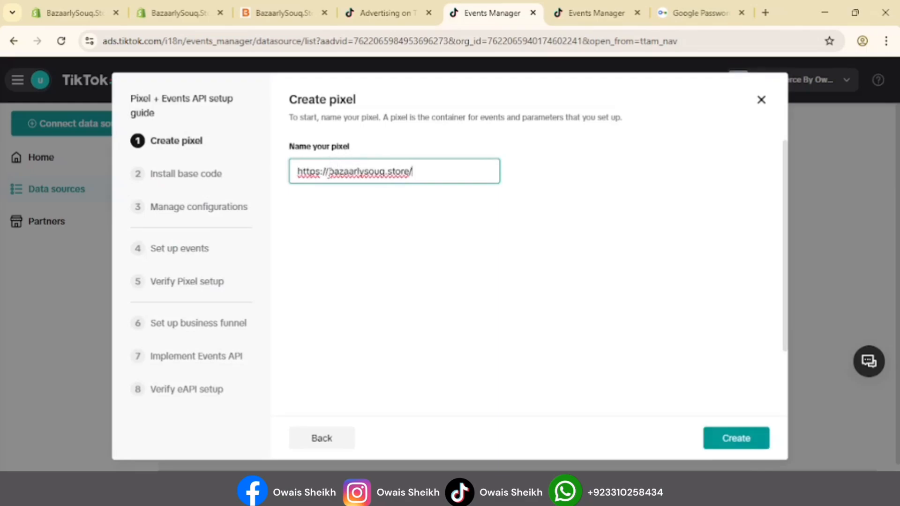
{"action": "left_click_drag", "start_coordinate": [329, 173], "coordinate": [249, 181]}
{"action": "key", "text": "BackSpace"}
{"action": "left_click", "coordinate": [413, 171]}
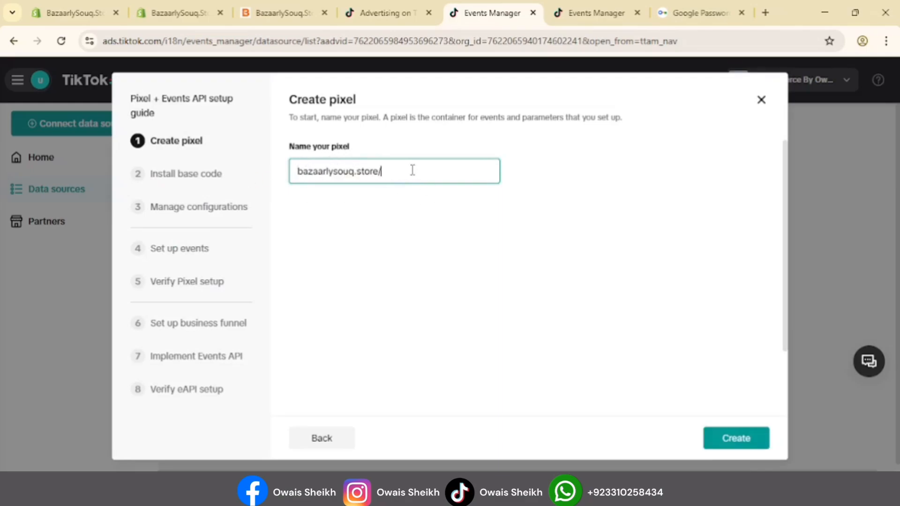
{"action": "key", "text": "BackSpace"}
{"action": "left_click", "coordinate": [743, 437]}
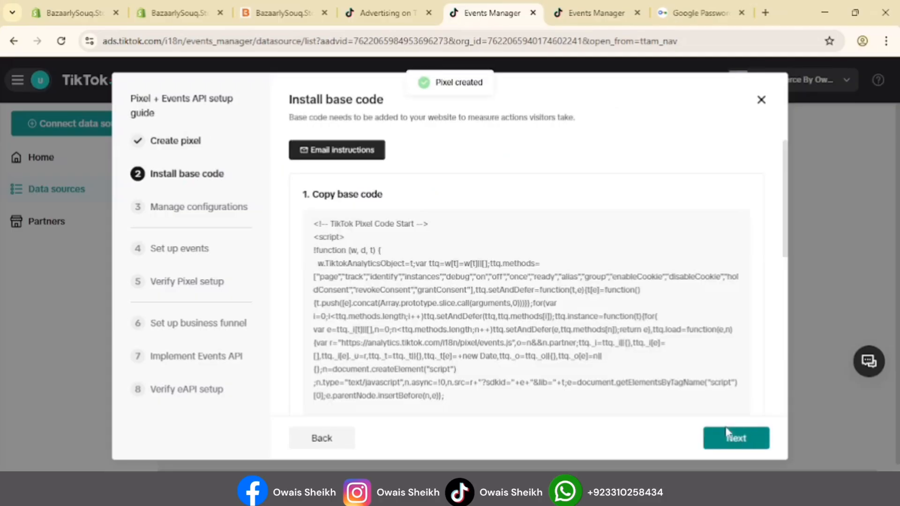
Copy the new pixel's base code and look at the instructions below it
{"action": "mouse_move", "coordinate": [565, 359]}
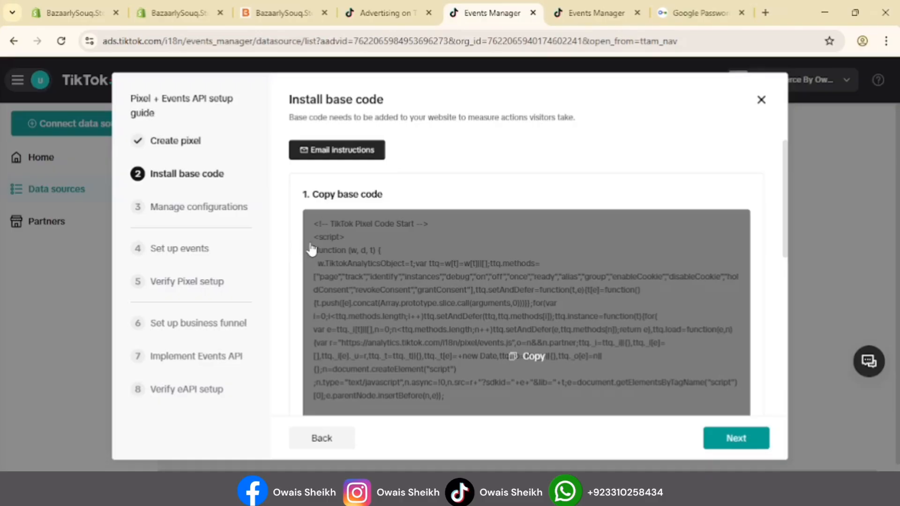
{"action": "left_click", "coordinate": [528, 357]}
{"action": "scroll", "coordinate": [442, 204], "scroll_direction": "down", "scroll_amount": 5}
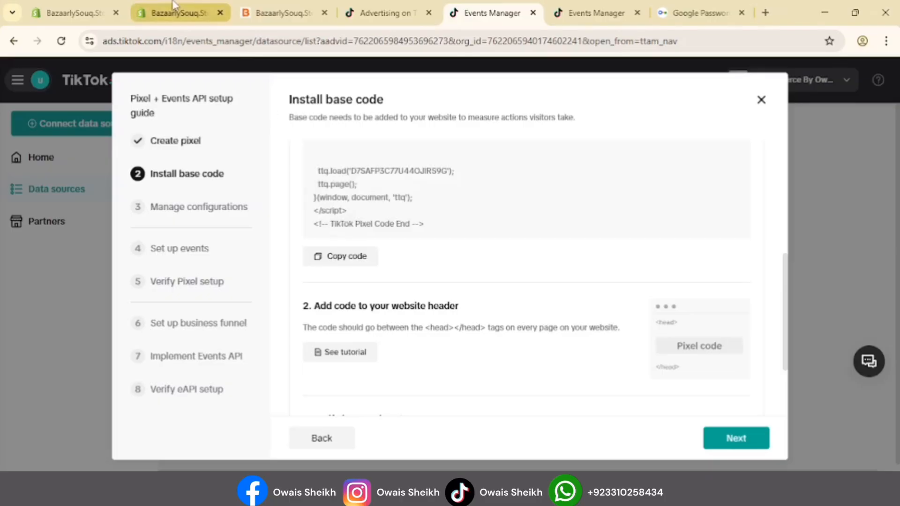
Switch to the Shopify admin, open the current theme's code editor, and open theme.liquid from the layout folder
{"action": "left_click", "coordinate": [176, 13]}
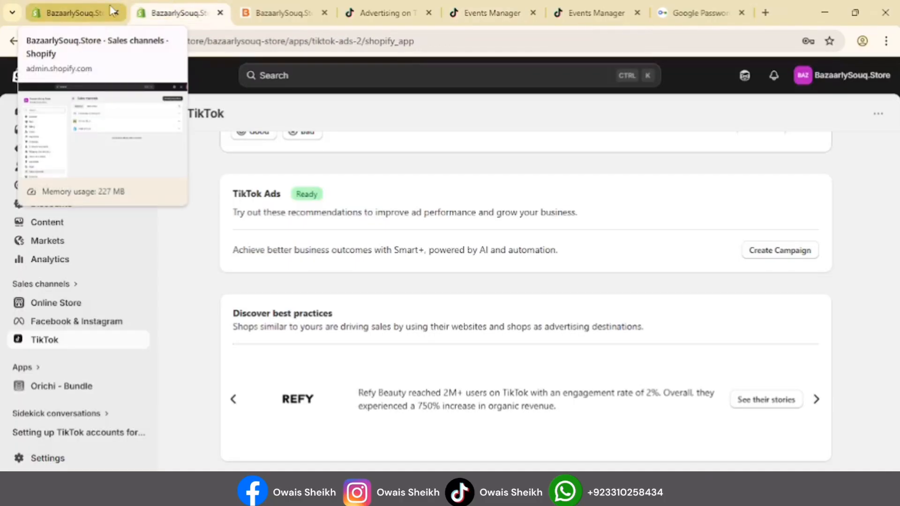
{"action": "left_click", "coordinate": [54, 307]}
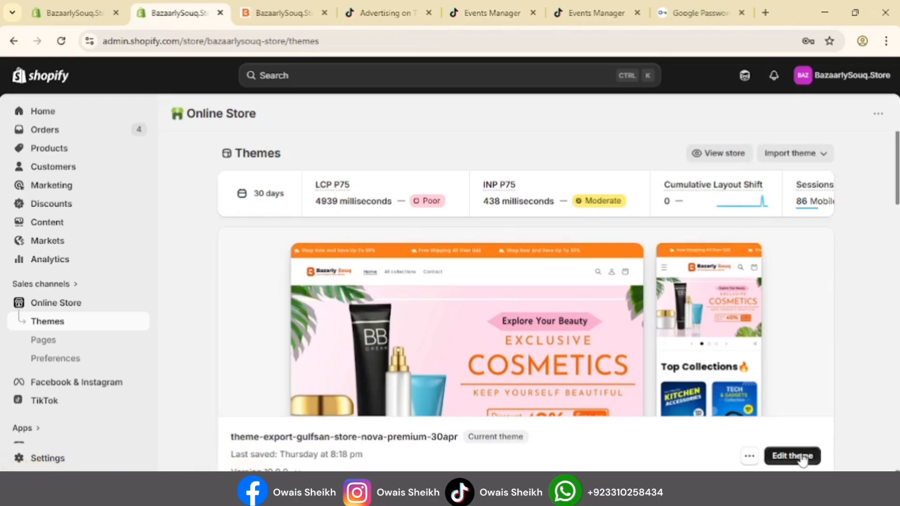
{"action": "left_click", "coordinate": [749, 458]}
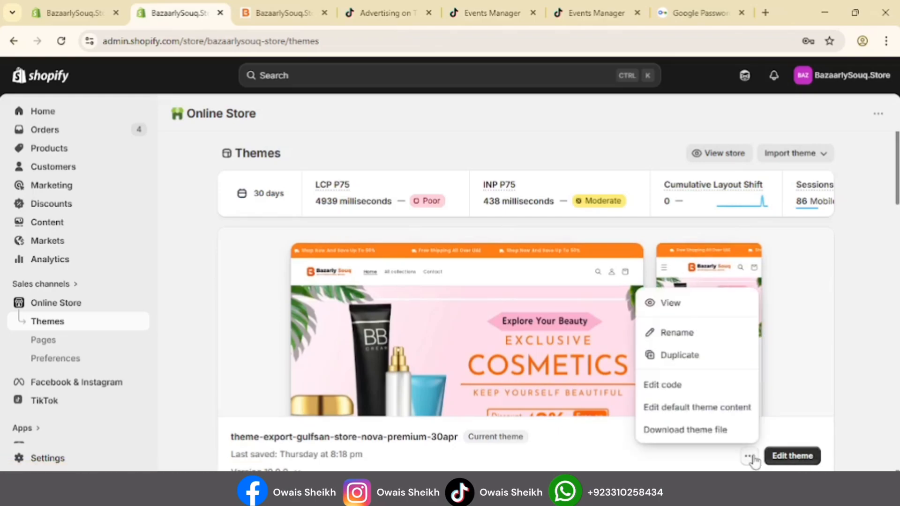
{"action": "left_click", "coordinate": [671, 392]}
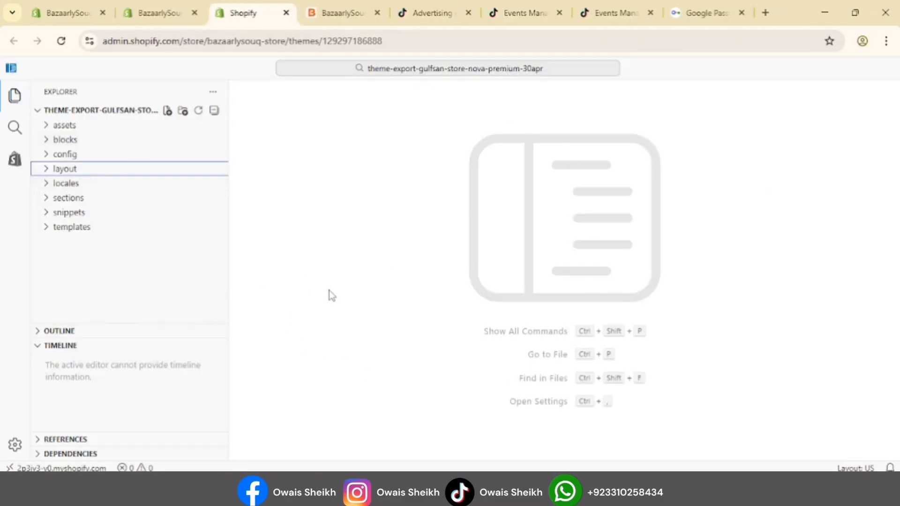
{"action": "left_click", "coordinate": [47, 173]}
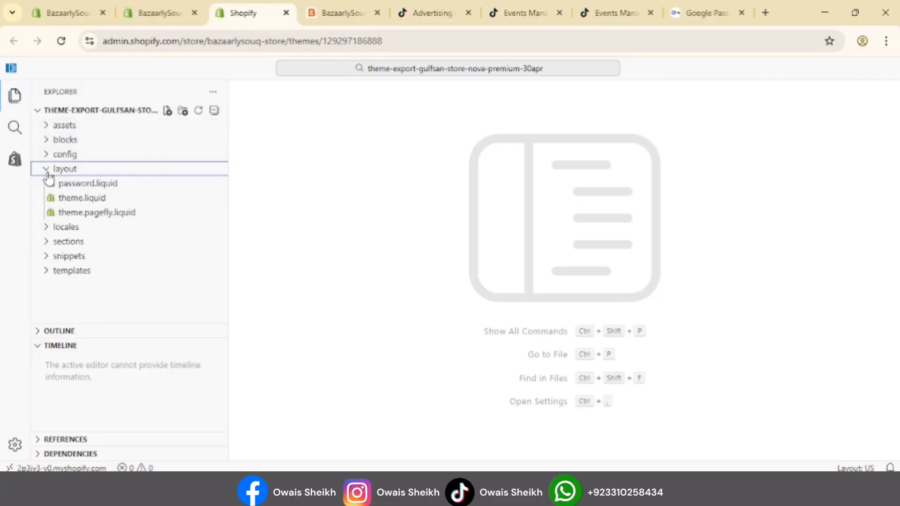
{"action": "left_click", "coordinate": [81, 200]}
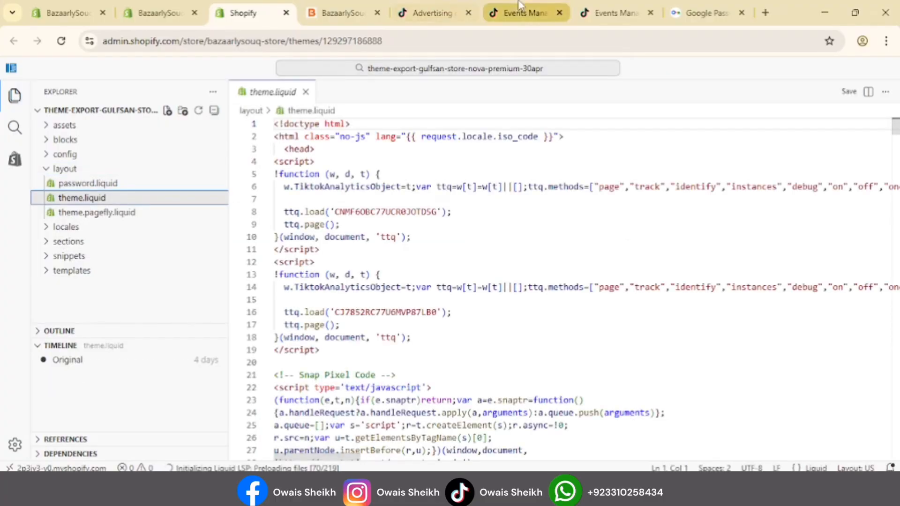
Return to TikTok Events Manager, review the base code installation instructions, and copy the full pixel base code
{"action": "mouse_move", "coordinate": [519, 5]}
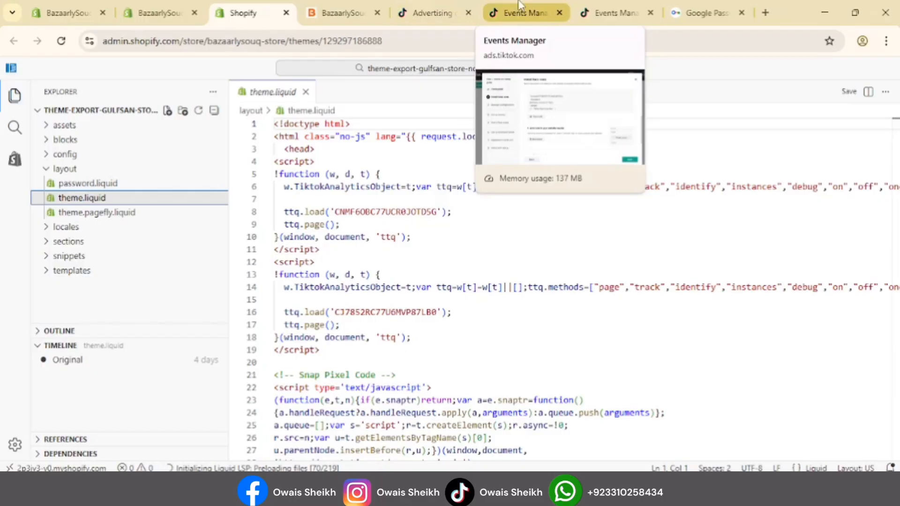
{"action": "left_click", "coordinate": [520, 7]}
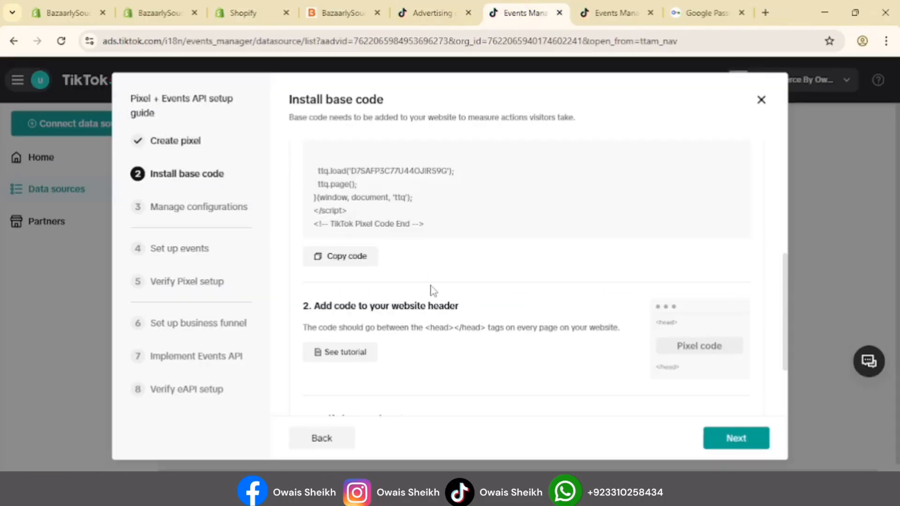
{"action": "scroll", "coordinate": [356, 239], "scroll_direction": "up", "scroll_amount": 1}
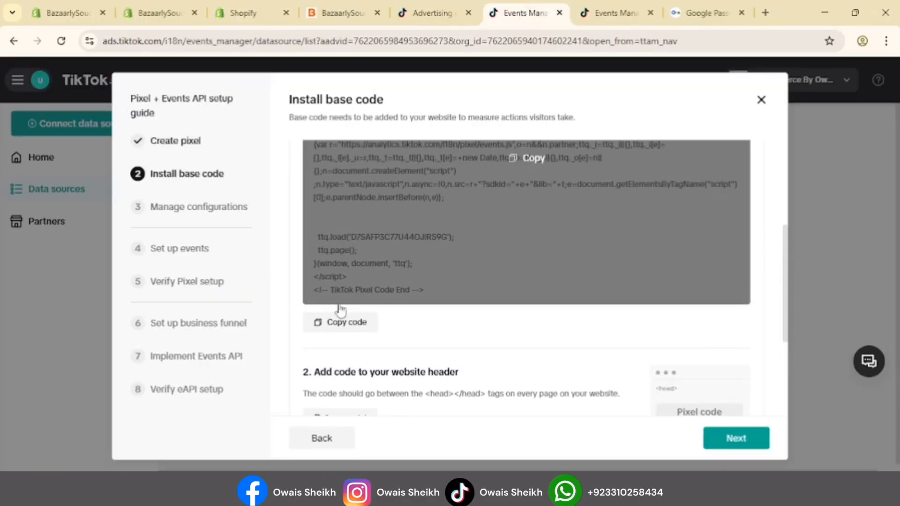
{"action": "scroll", "coordinate": [351, 321], "scroll_direction": "down", "scroll_amount": 1}
{"action": "scroll", "coordinate": [352, 323], "scroll_direction": "down", "scroll_amount": 3}
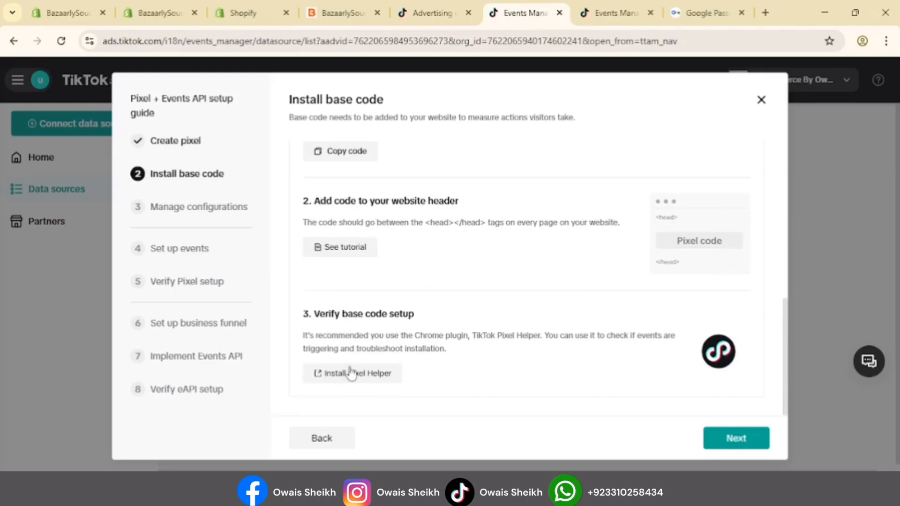
{"action": "scroll", "coordinate": [361, 338], "scroll_direction": "up", "scroll_amount": 8}
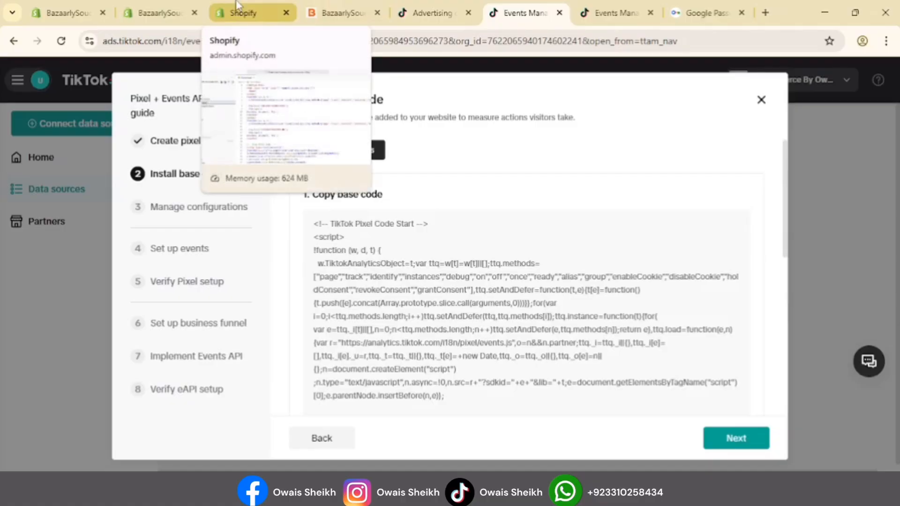
{"action": "mouse_move", "coordinate": [492, 342]}
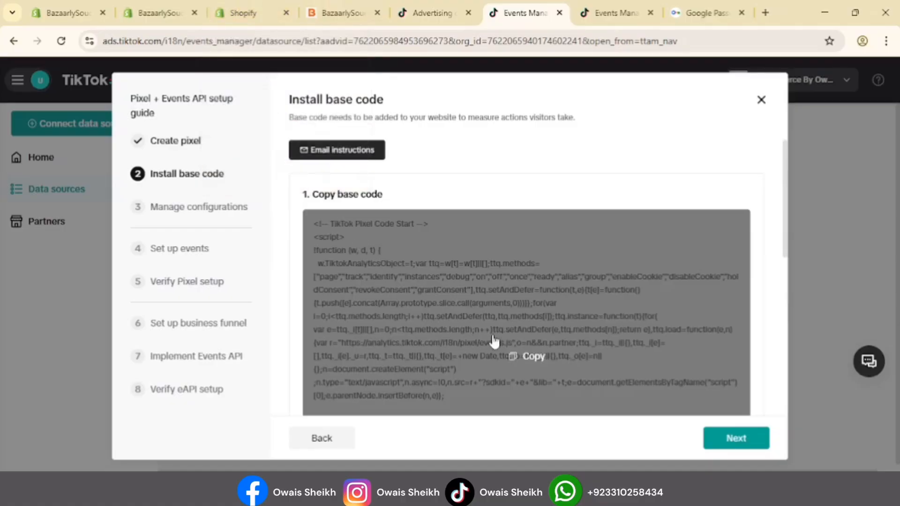
{"action": "left_click", "coordinate": [525, 361]}
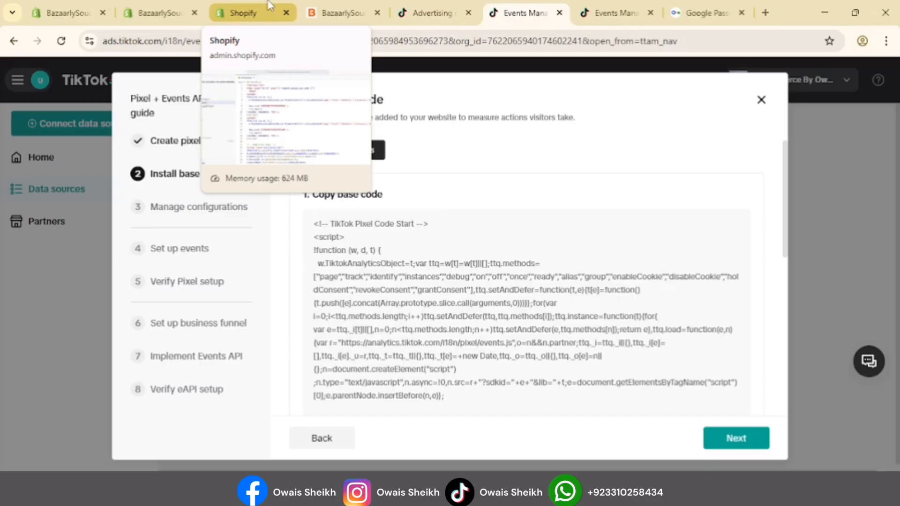
In Shopify's theme.liquid, paste the TikTok pixel base code on a new line directly below the opening head tag and save the file
{"action": "left_click", "coordinate": [270, 6]}
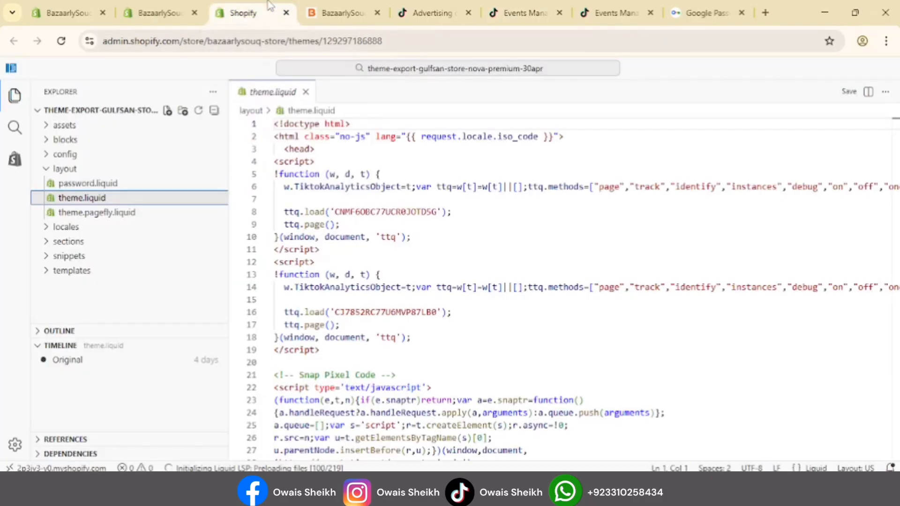
{"action": "left_click", "coordinate": [325, 151]}
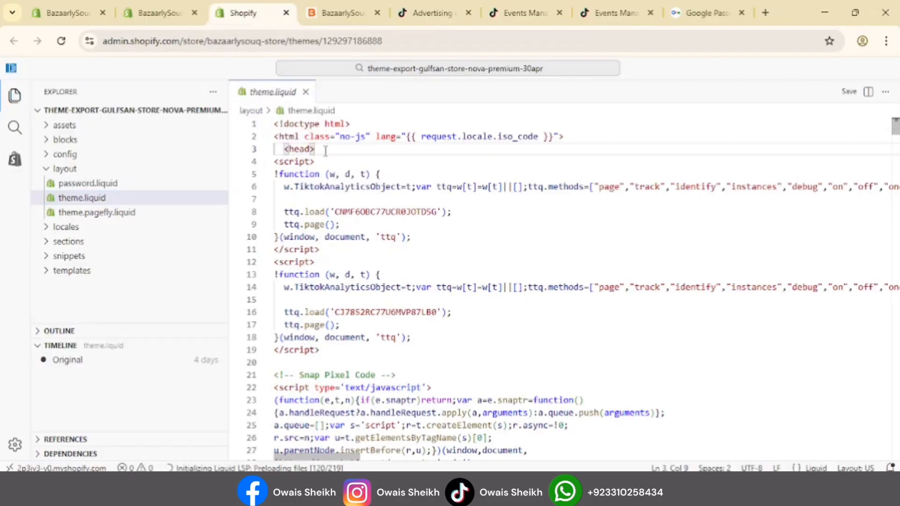
{"action": "key", "text": "Return"}
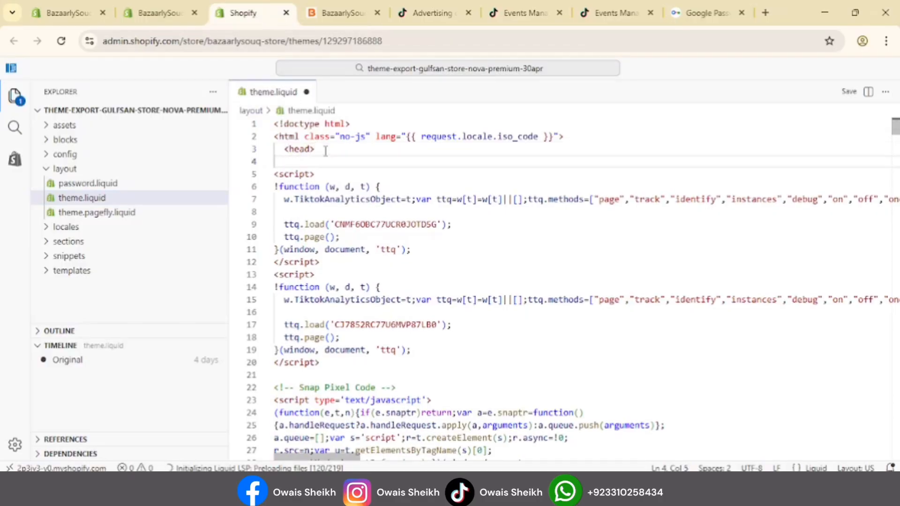
{"action": "key", "text": "ctrl+v"}
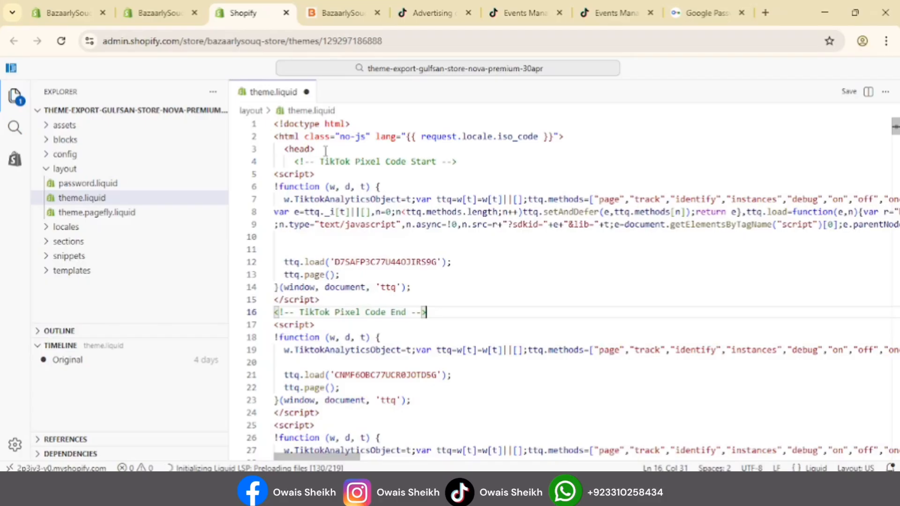
{"action": "left_click", "coordinate": [849, 92]}
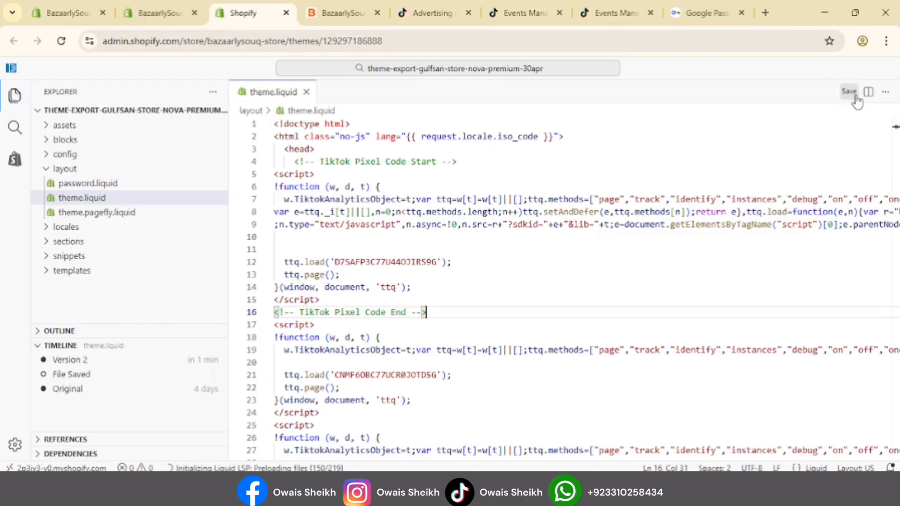
Switch back to TikTok Events Manager and advance the pixel setup from Install base code to Manage configurations
{"action": "left_click", "coordinate": [524, 5]}
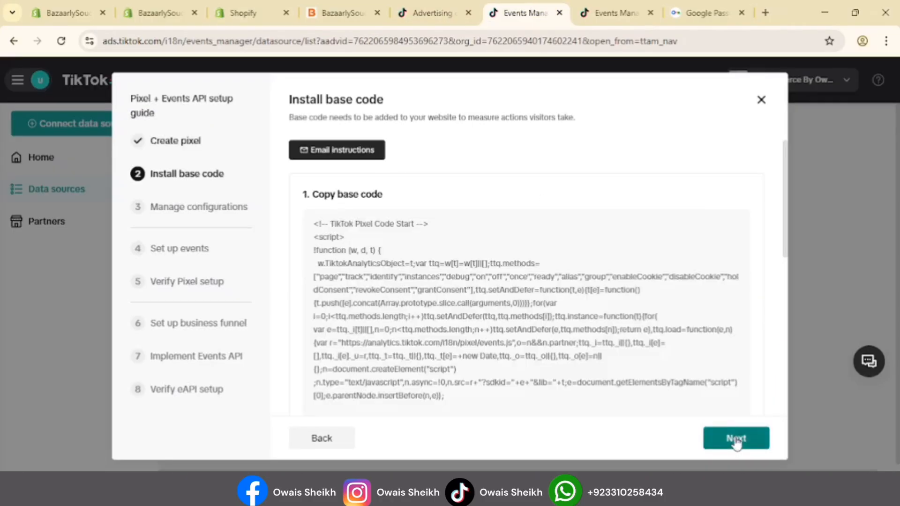
{"action": "left_click", "coordinate": [736, 439]}
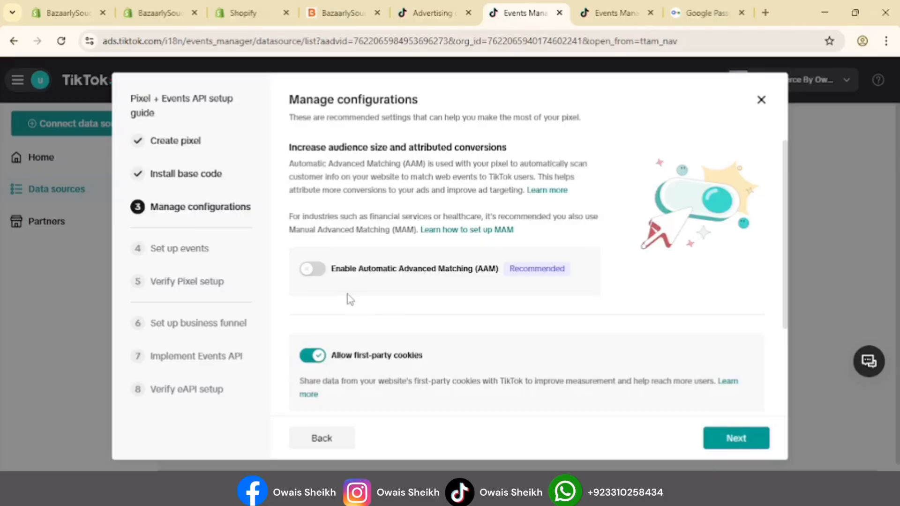
Enable Automatic Advanced Matching for the pixel and advance the setup to Set up events
{"action": "scroll", "coordinate": [351, 302], "scroll_direction": "down", "scroll_amount": 1}
{"action": "scroll", "coordinate": [352, 340], "scroll_direction": "down", "scroll_amount": 1}
{"action": "scroll", "coordinate": [352, 342], "scroll_direction": "up", "scroll_amount": 2}
{"action": "left_click", "coordinate": [322, 276]}
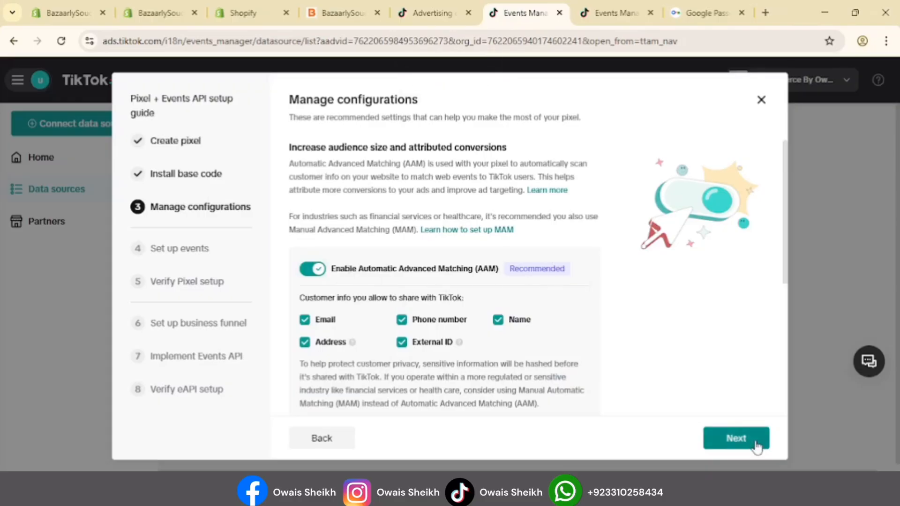
{"action": "left_click", "coordinate": [735, 438]}
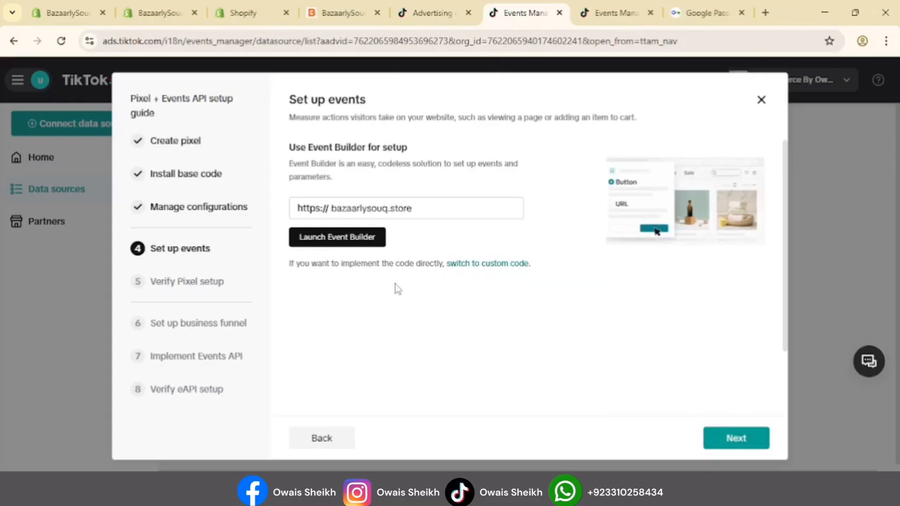
Launch Event Builder on bazaarlysouq.store, apply the recommended Add to Cart event, and dismiss the introduction
{"action": "left_click", "coordinate": [332, 243]}
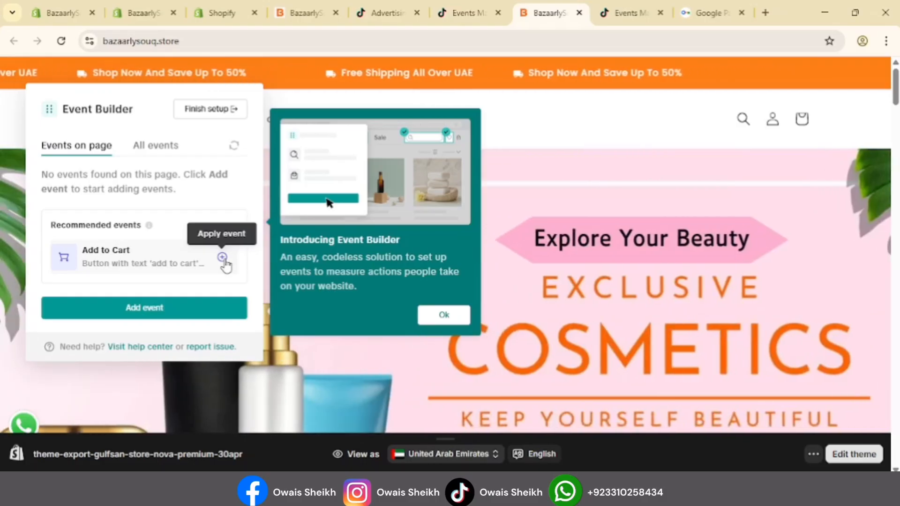
{"action": "left_click", "coordinate": [222, 258]}
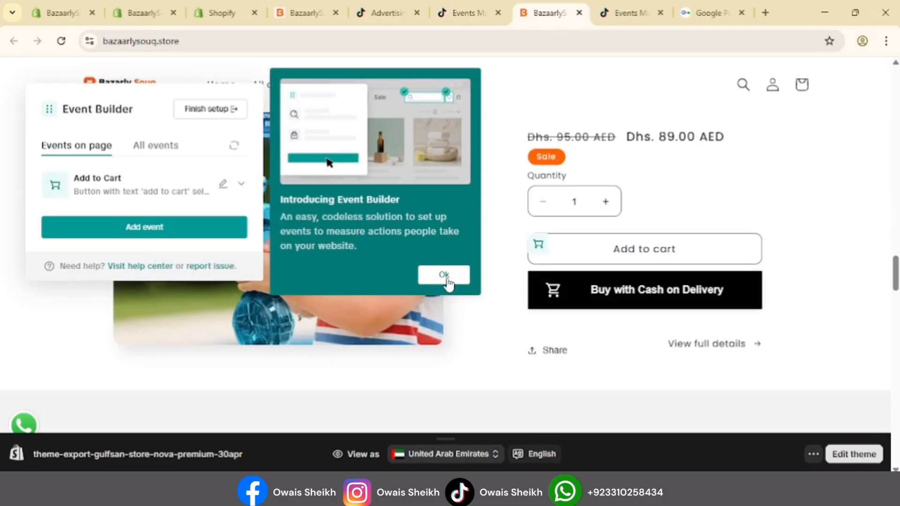
{"action": "left_click", "coordinate": [446, 280]}
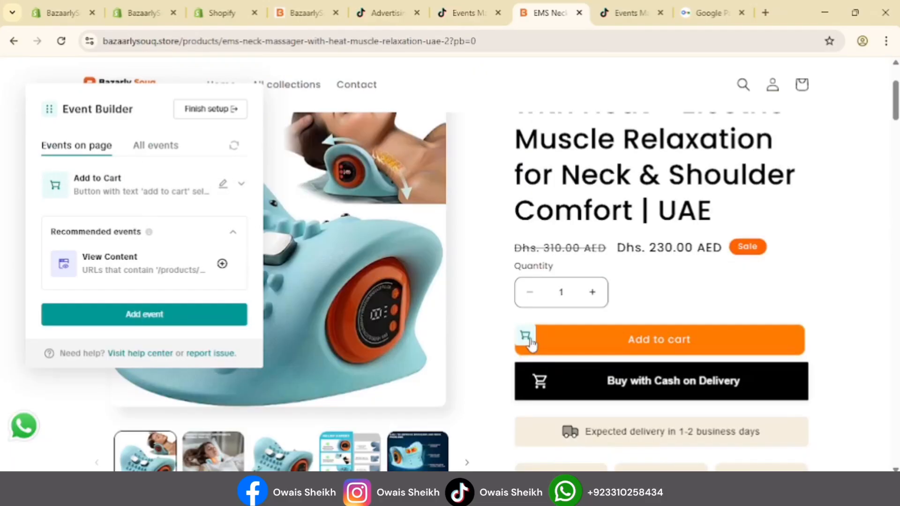
On the EMS Neck Massager product page, apply the recommended View Content event and check the URL for its /products keyword
{"action": "left_click", "coordinate": [222, 265]}
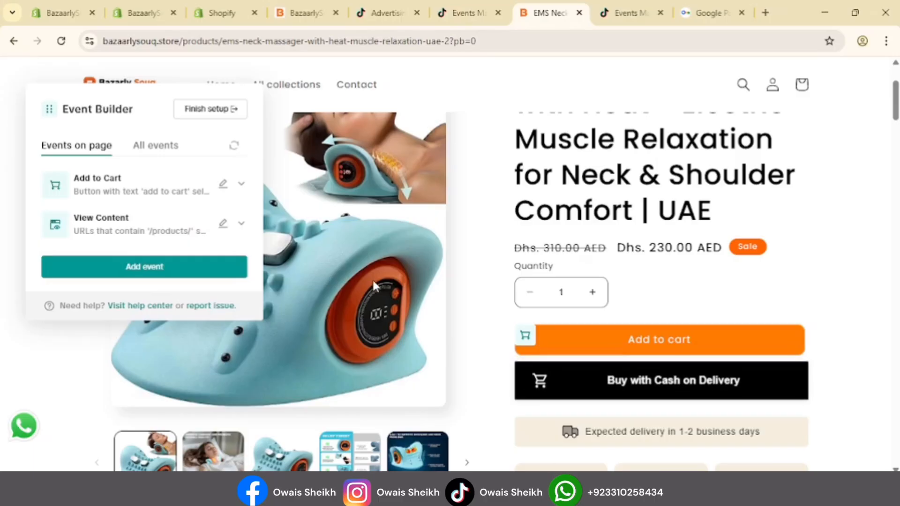
{"action": "scroll", "coordinate": [372, 279], "scroll_direction": "up", "scroll_amount": 3}
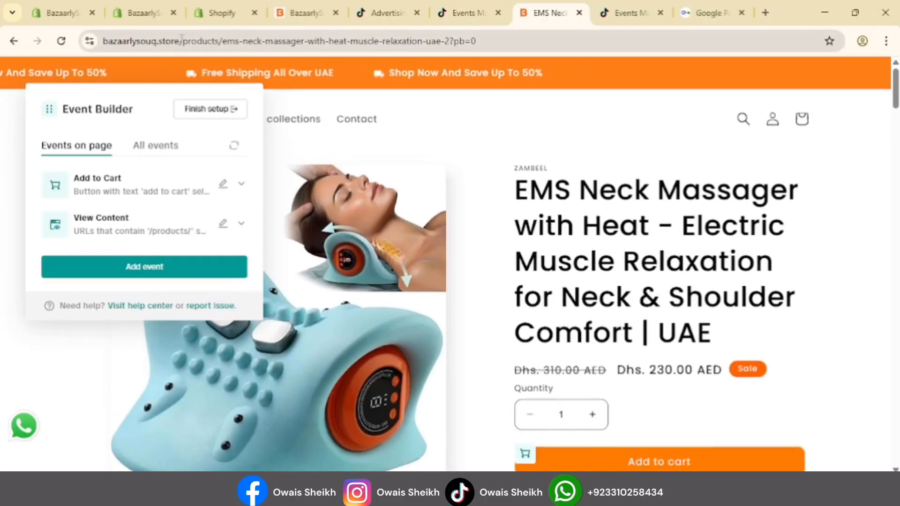
{"action": "left_click_drag", "start_coordinate": [181, 41], "coordinate": [250, 43]}
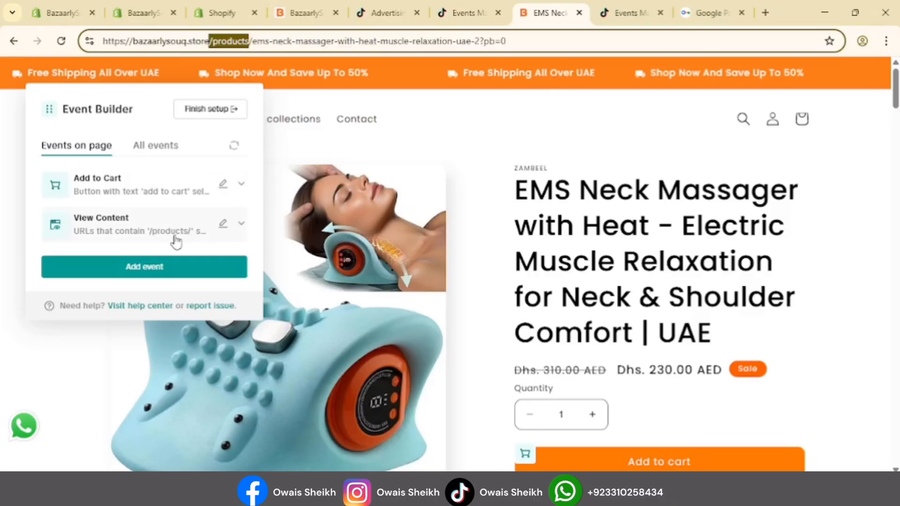
Create a button-click event that tracks the store header's search icon, with Search as the event type
{"action": "left_click", "coordinate": [185, 273]}
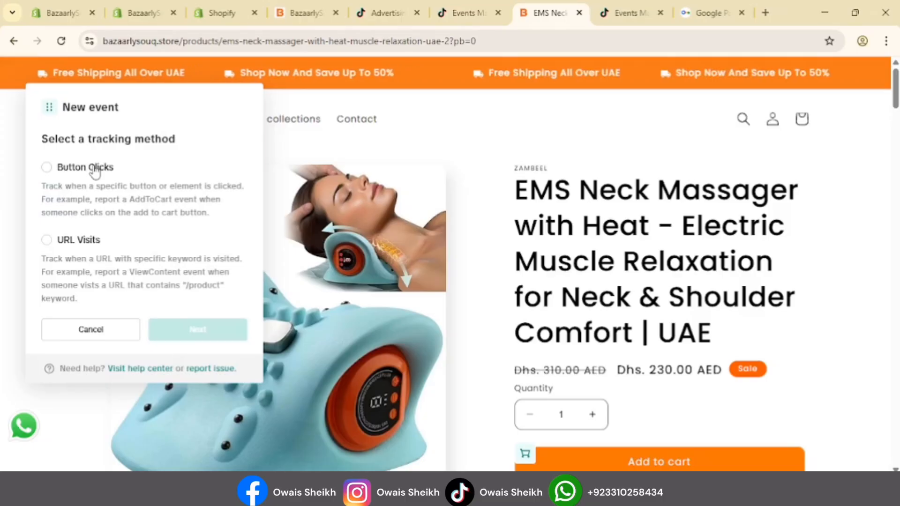
{"action": "left_click", "coordinate": [85, 167]}
{"action": "scroll", "coordinate": [479, 229], "scroll_direction": "down", "scroll_amount": 4}
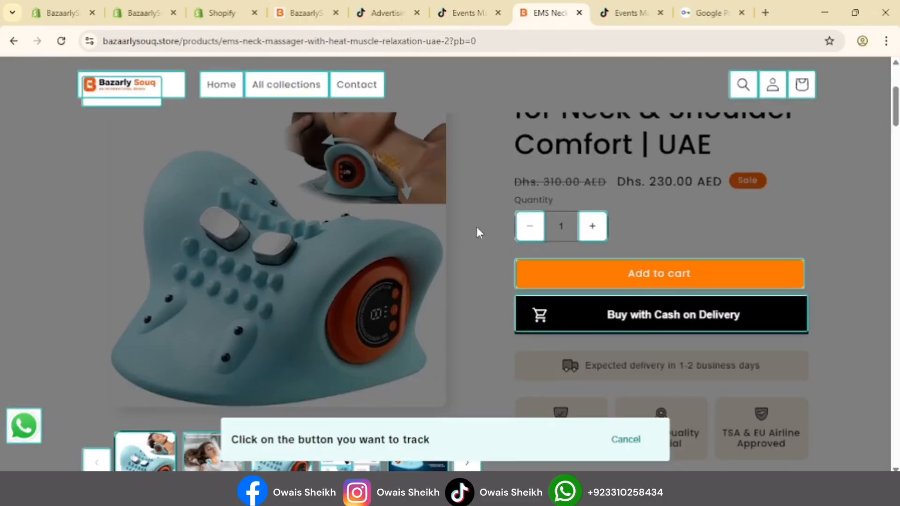
{"action": "left_click", "coordinate": [745, 96]}
{"action": "left_click", "coordinate": [198, 357]}
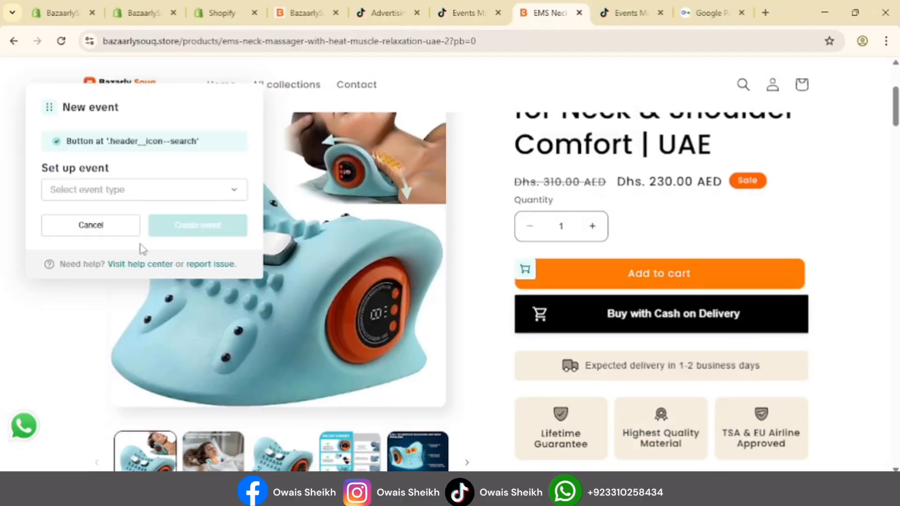
{"action": "left_click", "coordinate": [134, 200]}
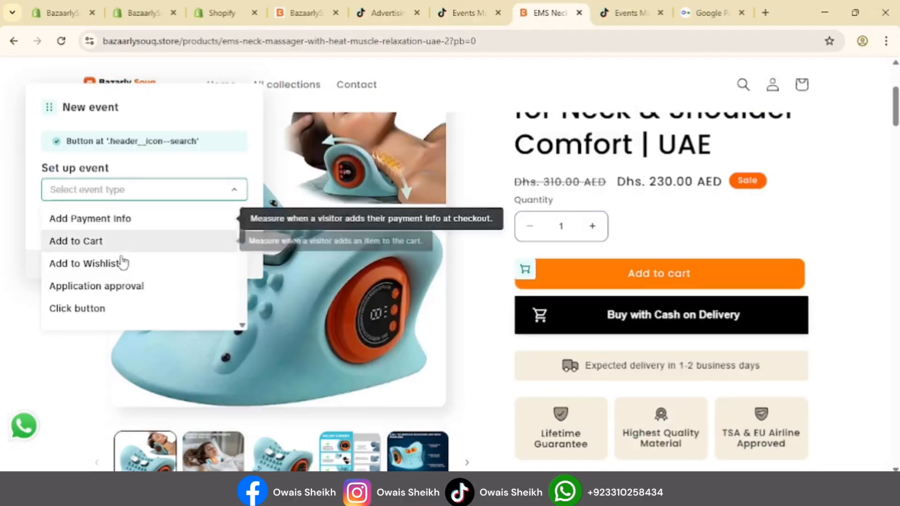
{"action": "scroll", "coordinate": [103, 307], "scroll_direction": "down", "scroll_amount": 1}
{"action": "scroll", "coordinate": [103, 309], "scroll_direction": "down", "scroll_amount": 1}
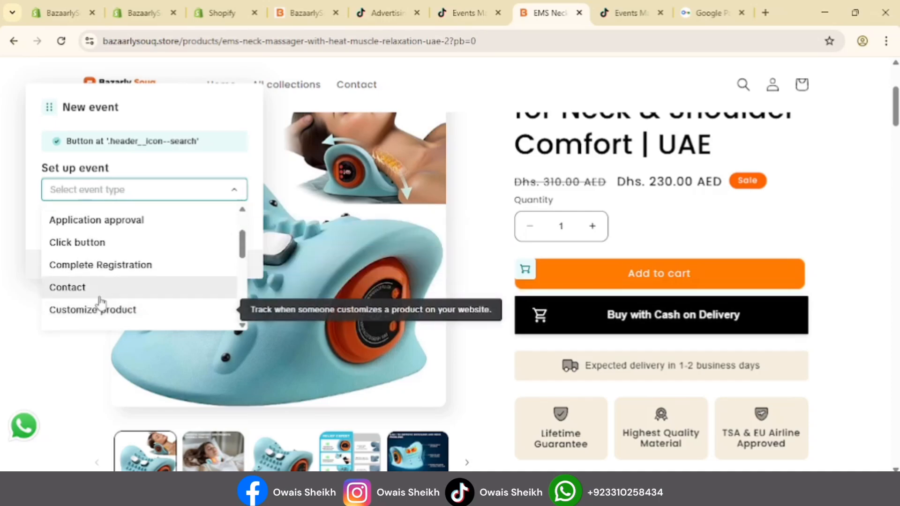
{"action": "scroll", "coordinate": [100, 304], "scroll_direction": "down", "scroll_amount": 5}
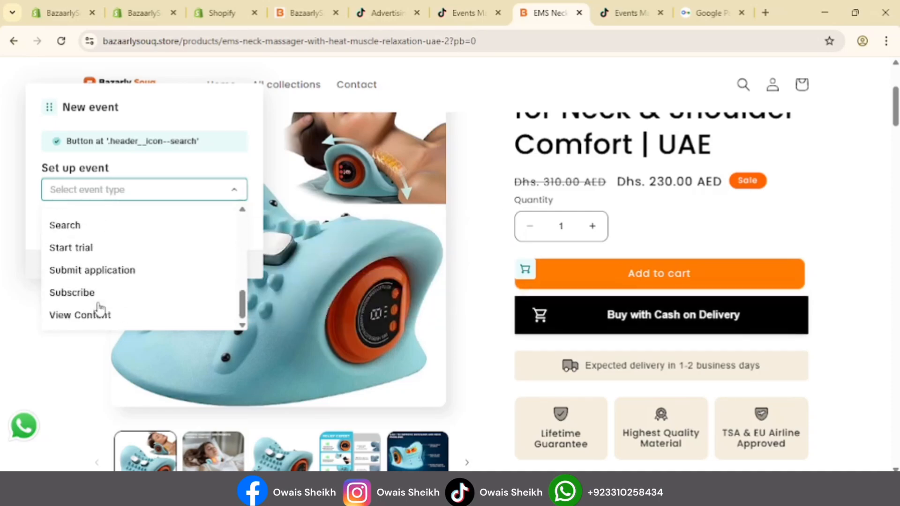
{"action": "left_click", "coordinate": [80, 229]}
{"action": "left_click", "coordinate": [166, 236]}
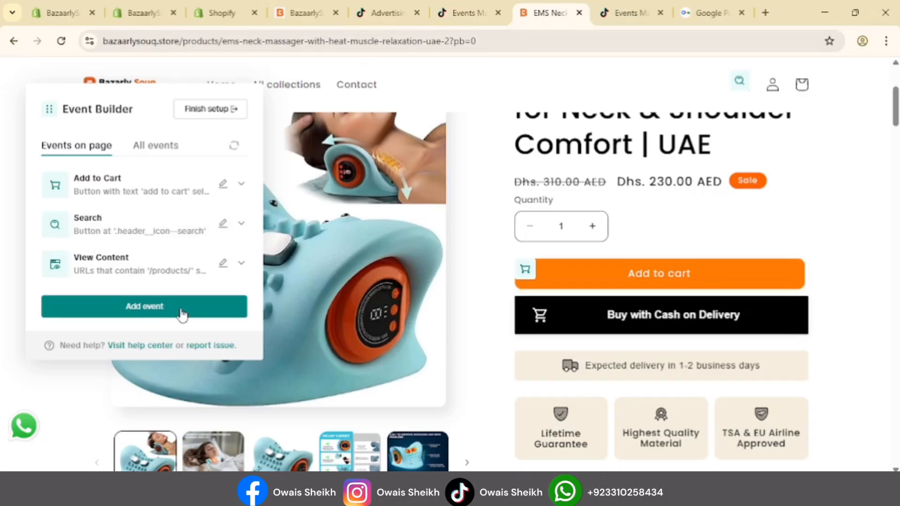
Create a Place an Order button-click event for the Buy with Cash on Delivery button, with AED as the currency
{"action": "left_click", "coordinate": [182, 314]}
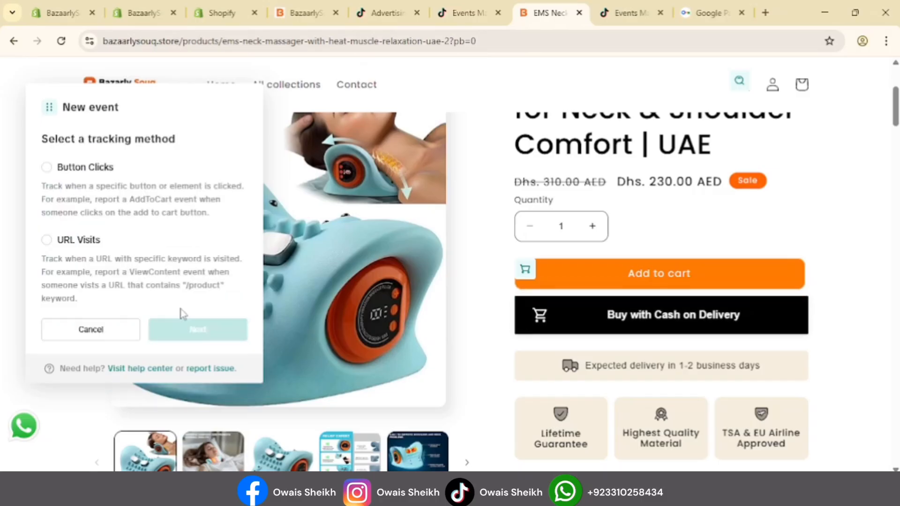
{"action": "left_click", "coordinate": [93, 168]}
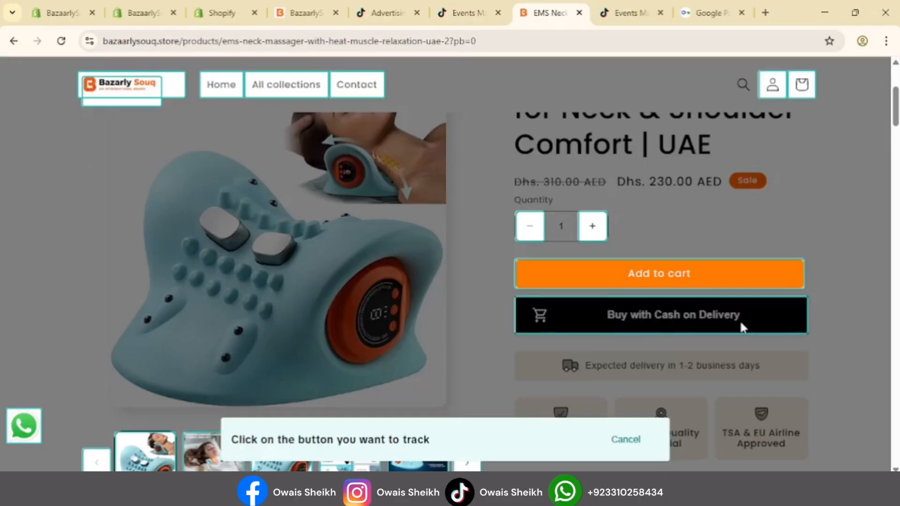
{"action": "left_click", "coordinate": [645, 325]}
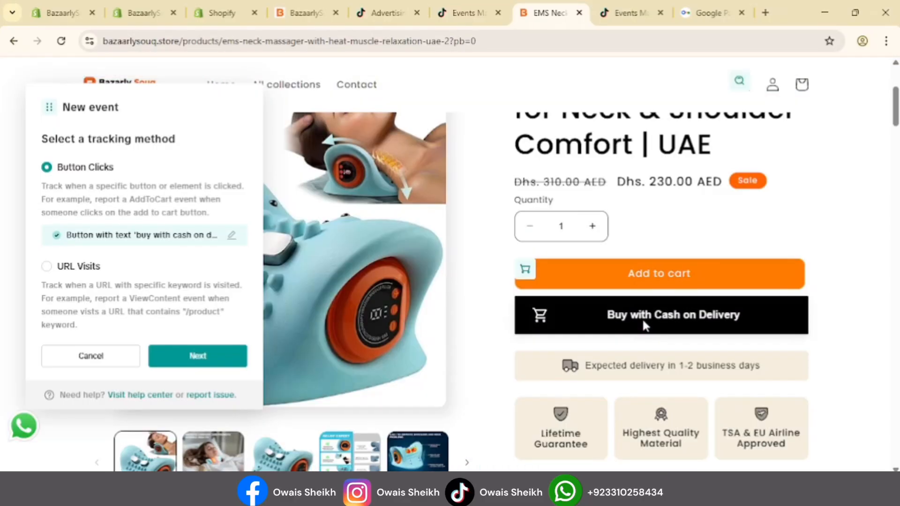
{"action": "left_click", "coordinate": [195, 358]}
{"action": "left_click", "coordinate": [104, 203]}
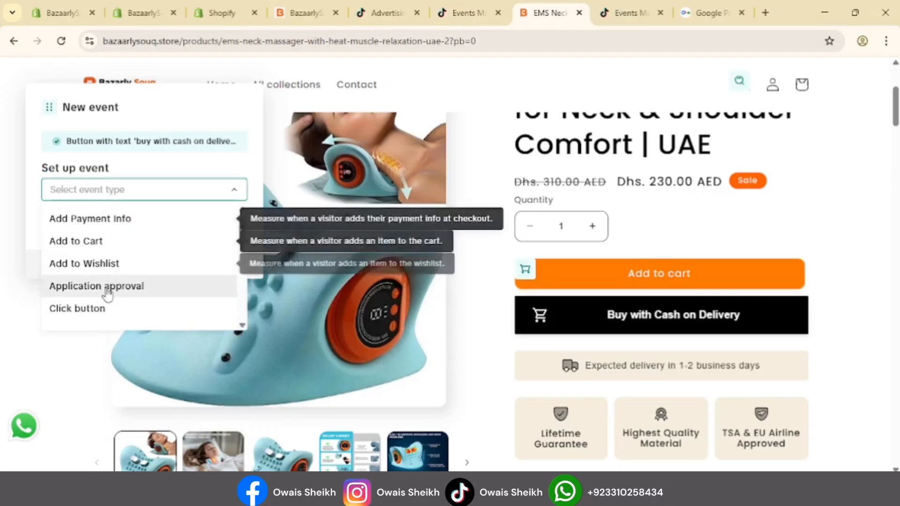
{"action": "scroll", "coordinate": [107, 313], "scroll_direction": "down", "scroll_amount": 2}
{"action": "scroll", "coordinate": [106, 314], "scroll_direction": "down", "scroll_amount": 4}
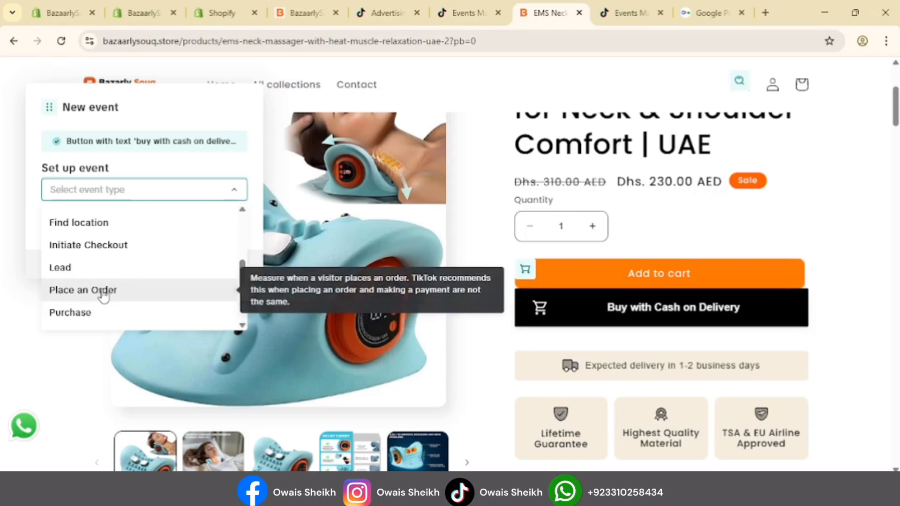
{"action": "left_click", "coordinate": [104, 296]}
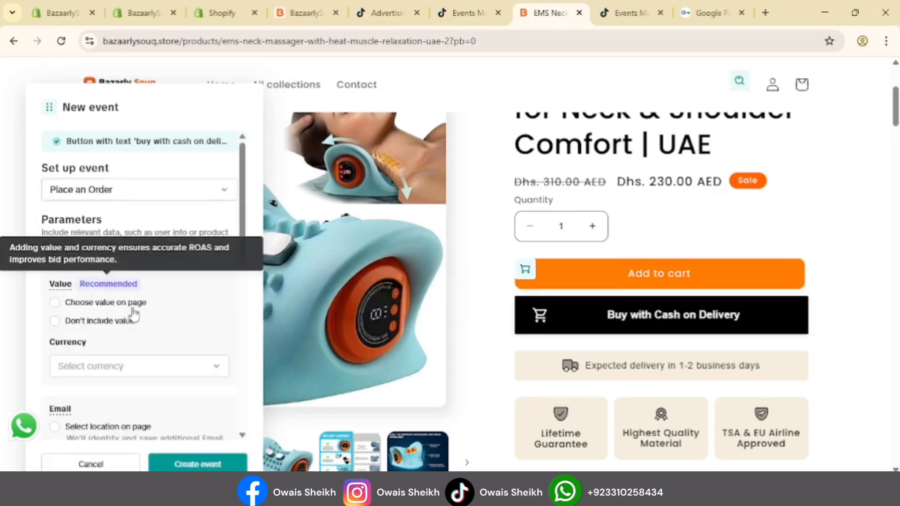
{"action": "scroll", "coordinate": [137, 351], "scroll_direction": "down", "scroll_amount": 1}
{"action": "left_click", "coordinate": [125, 304]}
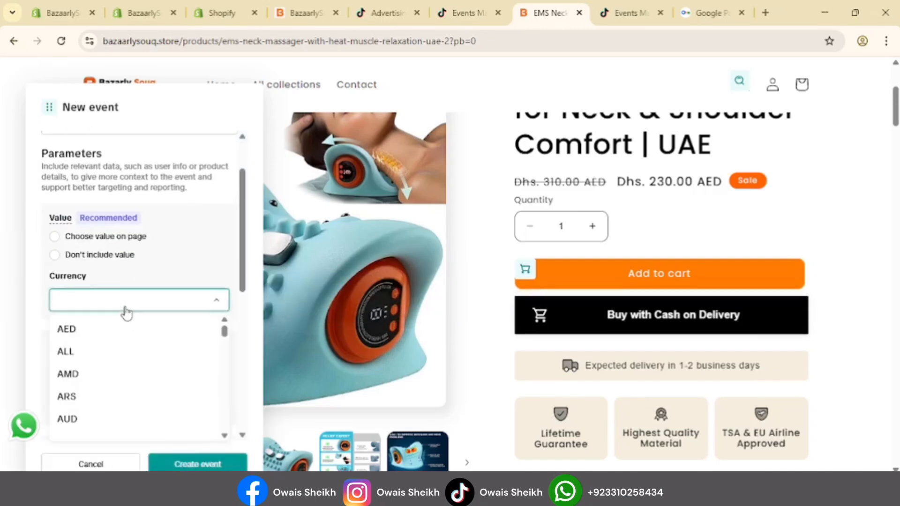
{"action": "left_click", "coordinate": [114, 331]}
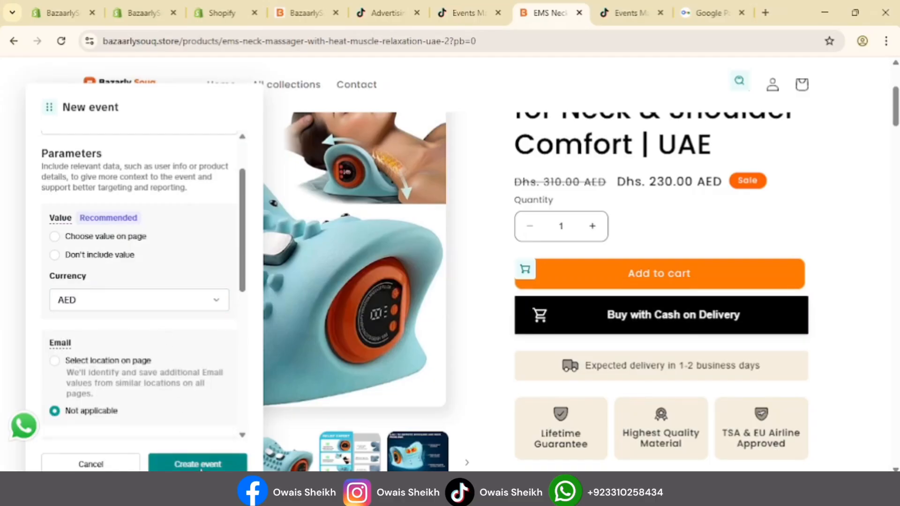
{"action": "left_click", "coordinate": [198, 464]}
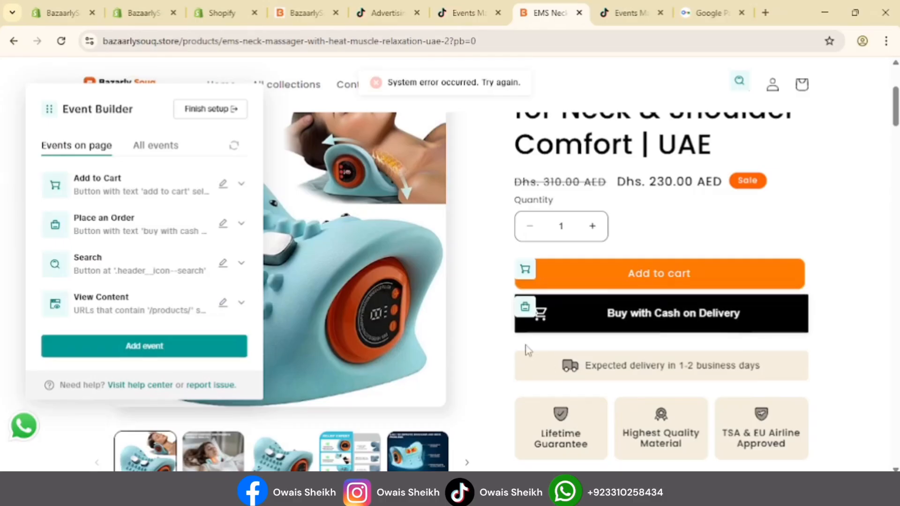
Finish the event setup, exit Event Builder, and advance the setup guide to Verify Pixel setup
{"action": "scroll", "coordinate": [517, 429], "scroll_direction": "up", "scroll_amount": 1}
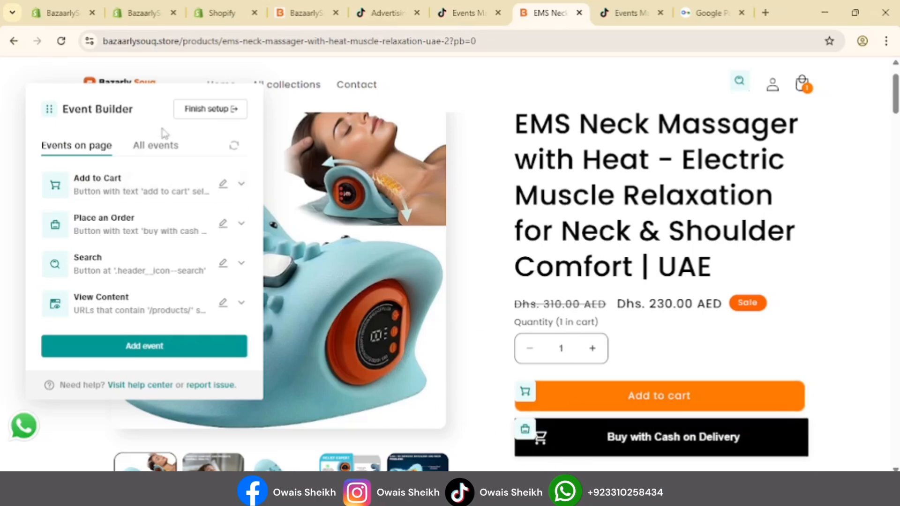
{"action": "left_click", "coordinate": [222, 117]}
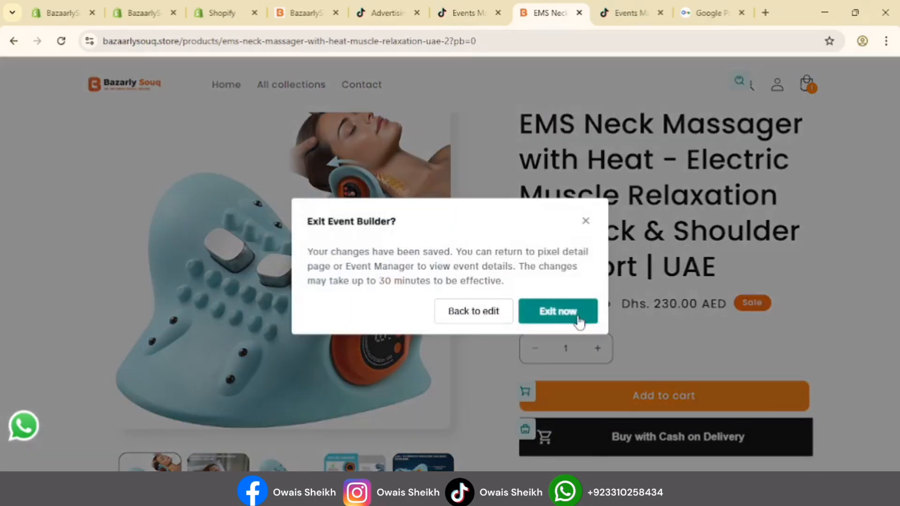
{"action": "left_click", "coordinate": [556, 312]}
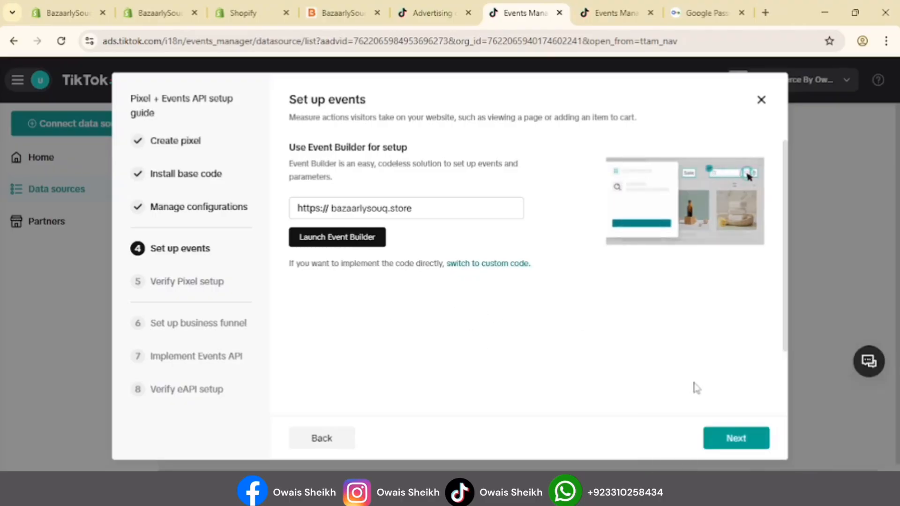
{"action": "left_click", "coordinate": [737, 440]}
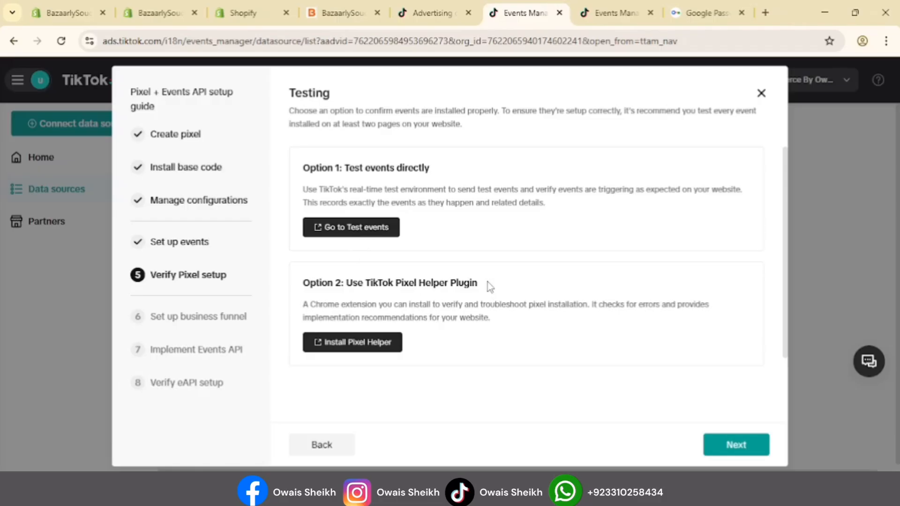
Install the TikTok Pixel Helper extension from the Chrome Web Store and pin it to the browser
{"action": "left_click", "coordinate": [349, 346]}
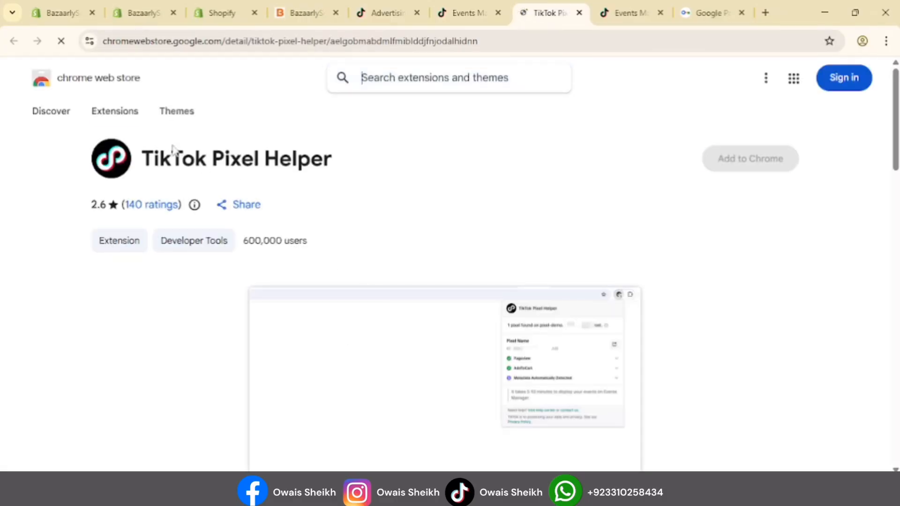
{"action": "left_click", "coordinate": [726, 165]}
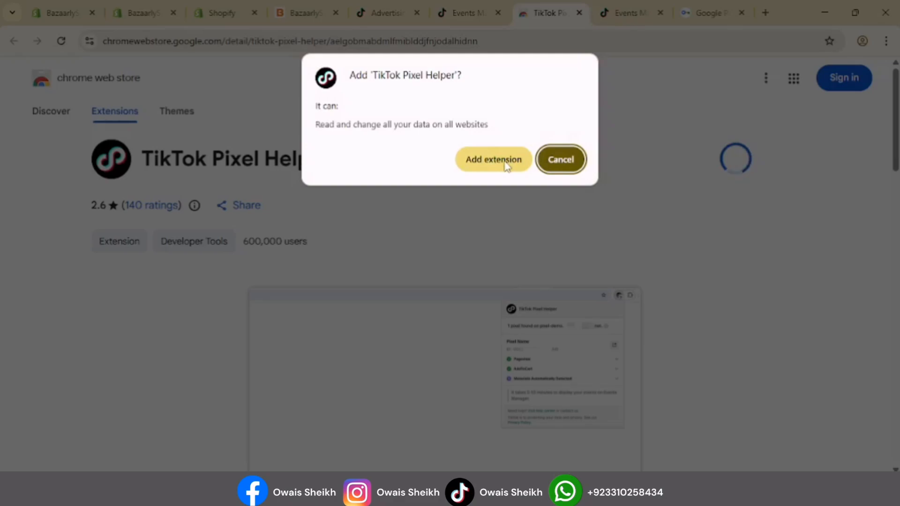
{"action": "left_click", "coordinate": [506, 164]}
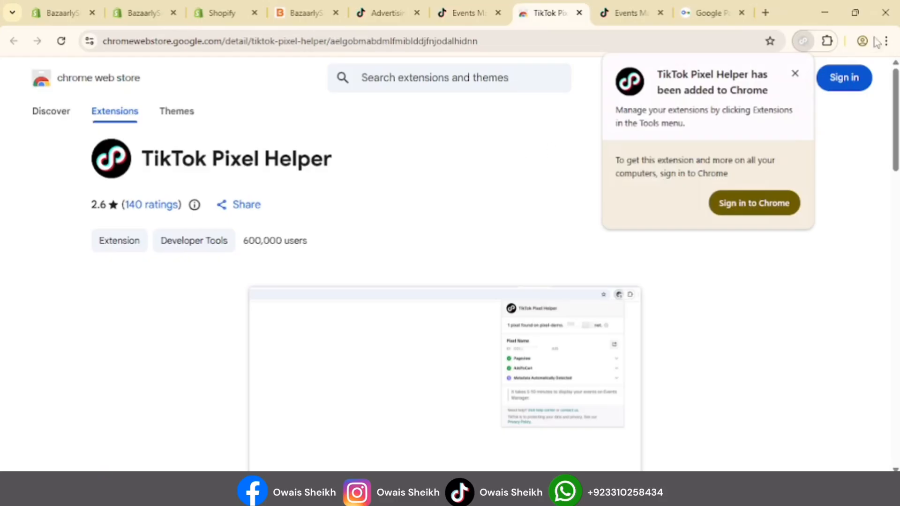
{"action": "left_click", "coordinate": [827, 45]}
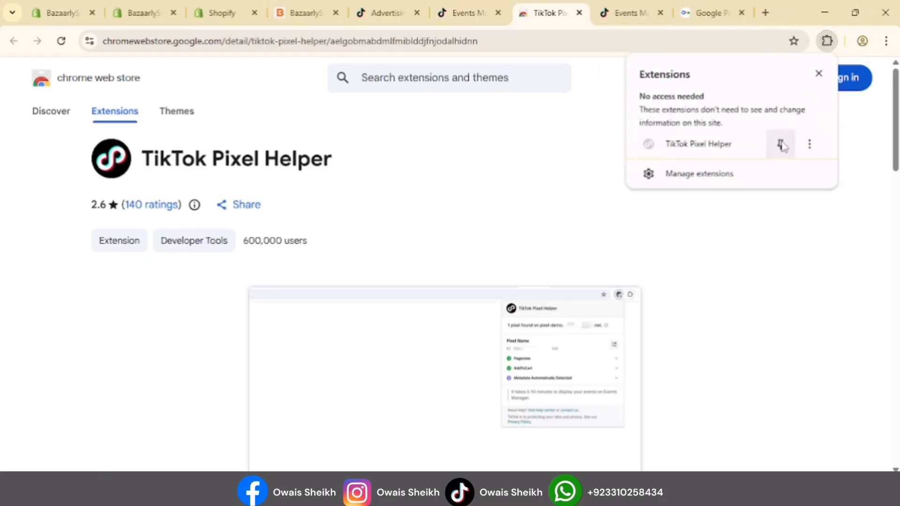
{"action": "left_click", "coordinate": [781, 146]}
Return to TikTok Events Manager, move on from pixel verification, and submit the business funnel with the E-commerce template
{"action": "left_click", "coordinate": [451, 7]}
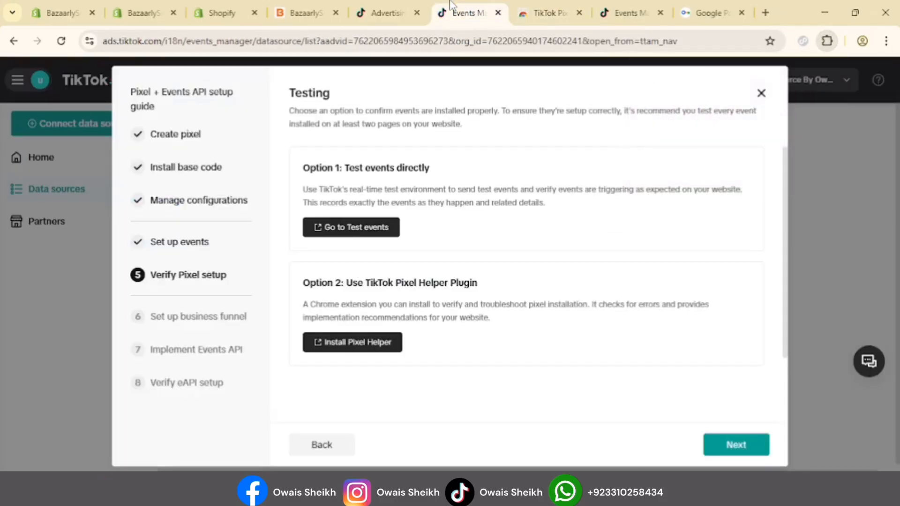
{"action": "left_click", "coordinate": [734, 450]}
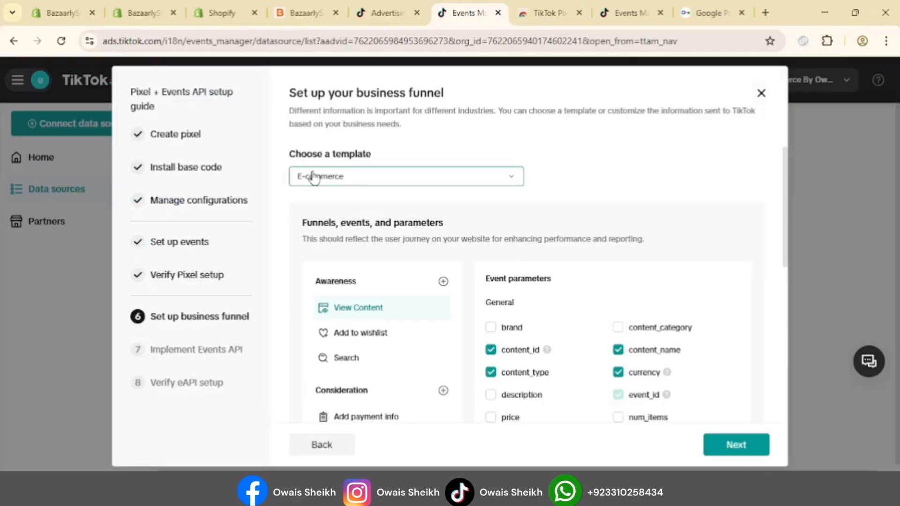
{"action": "left_click", "coordinate": [722, 448]}
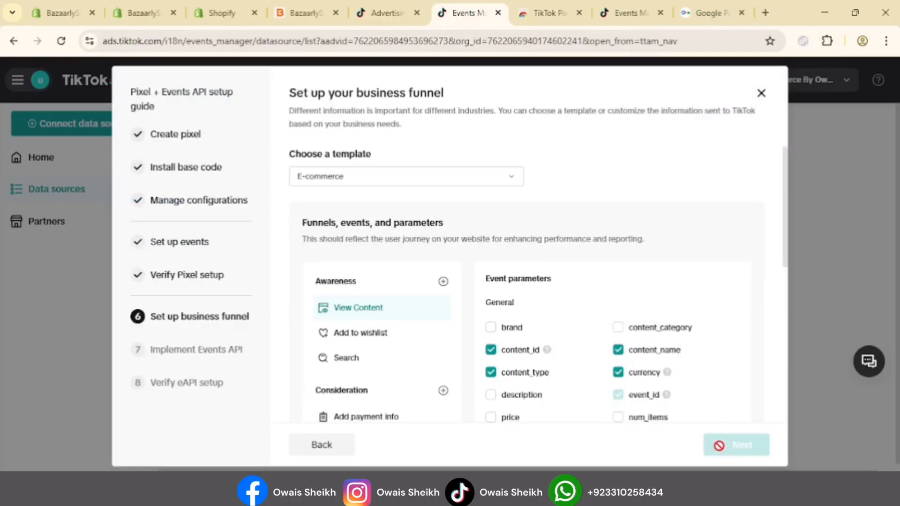
Complete the remaining Pixel + Events API setup guide and bring up the event list on the bazaarlysouq.store pixel's overview
{"action": "left_click", "coordinate": [720, 449]}
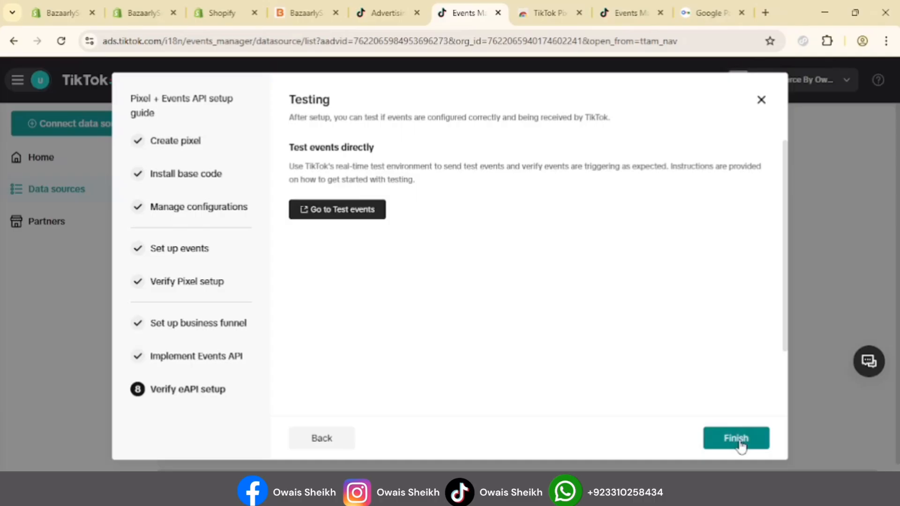
{"action": "left_click", "coordinate": [741, 445]}
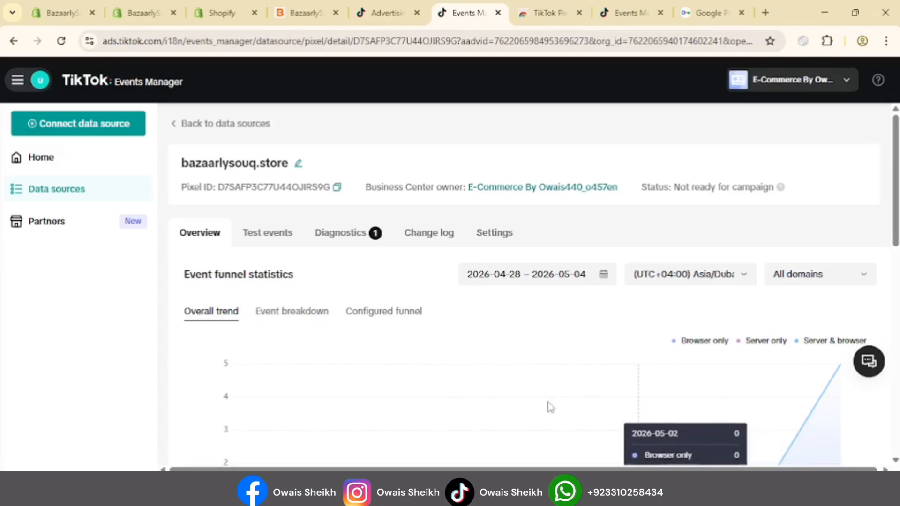
{"action": "left_click_drag", "start_coordinate": [178, 174], "coordinate": [309, 169]}
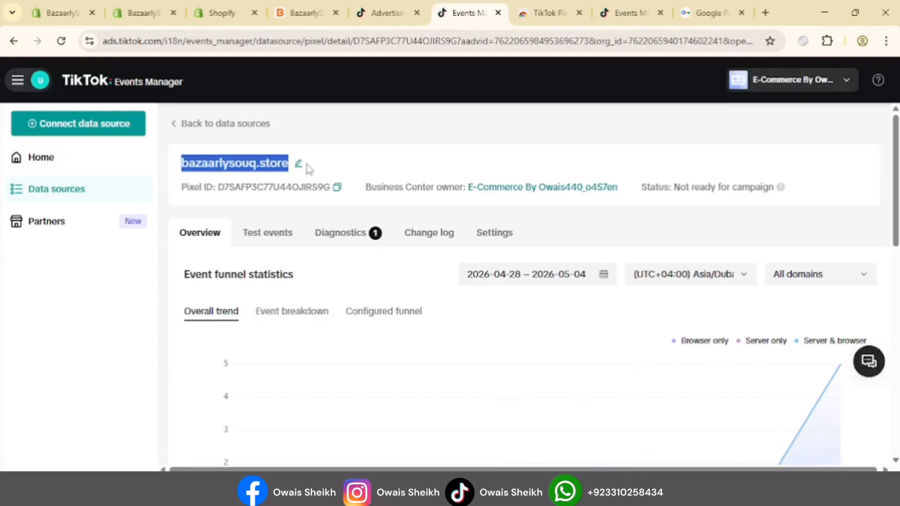
{"action": "left_click", "coordinate": [345, 161]}
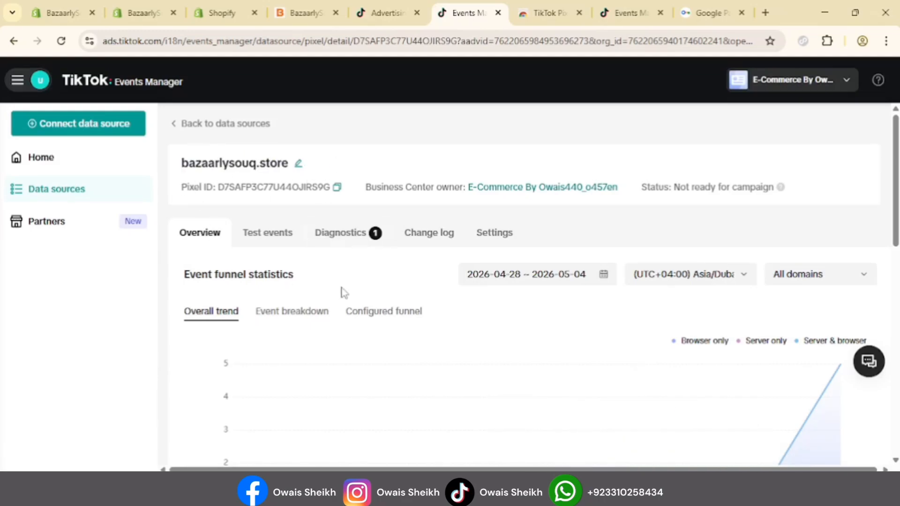
{"action": "scroll", "coordinate": [344, 300], "scroll_direction": "down", "scroll_amount": 10}
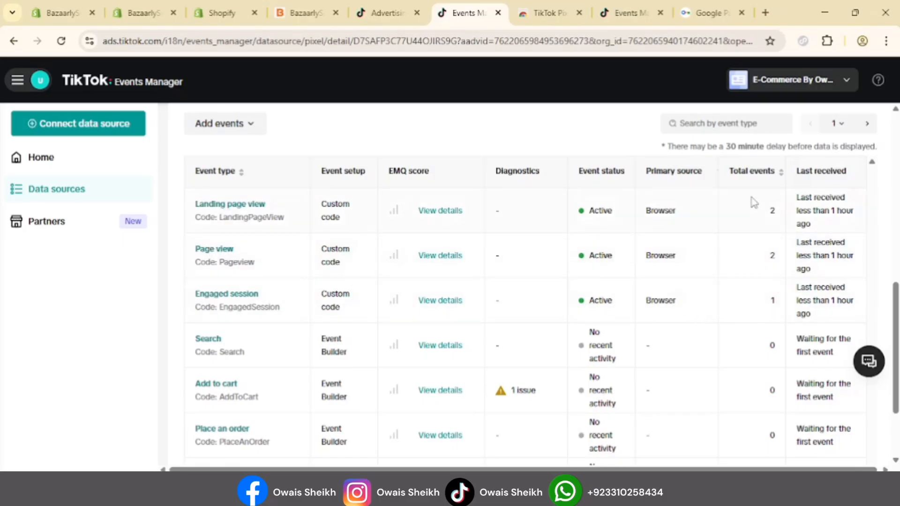
Reload the store's homepage and inspect the pixels and events on it with TikTok Pixel Helper
{"action": "left_click", "coordinate": [550, 12]}
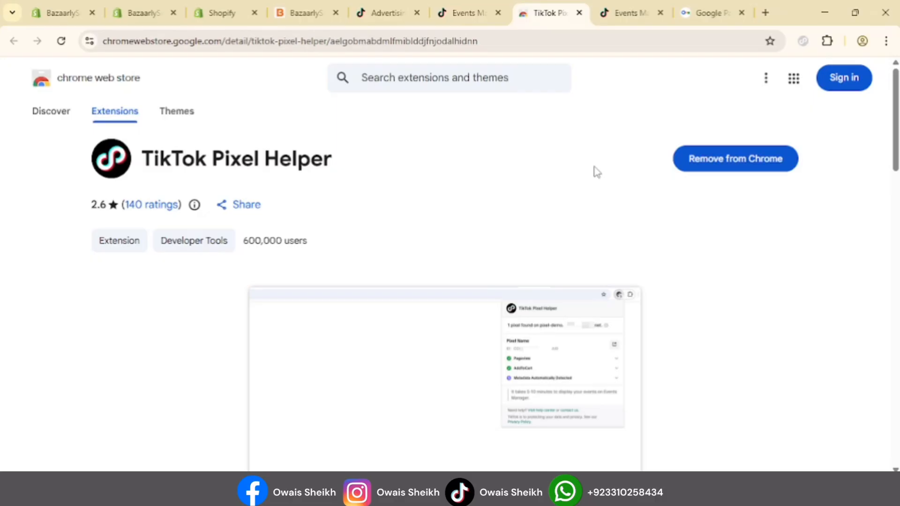
{"action": "left_click", "coordinate": [315, 7]}
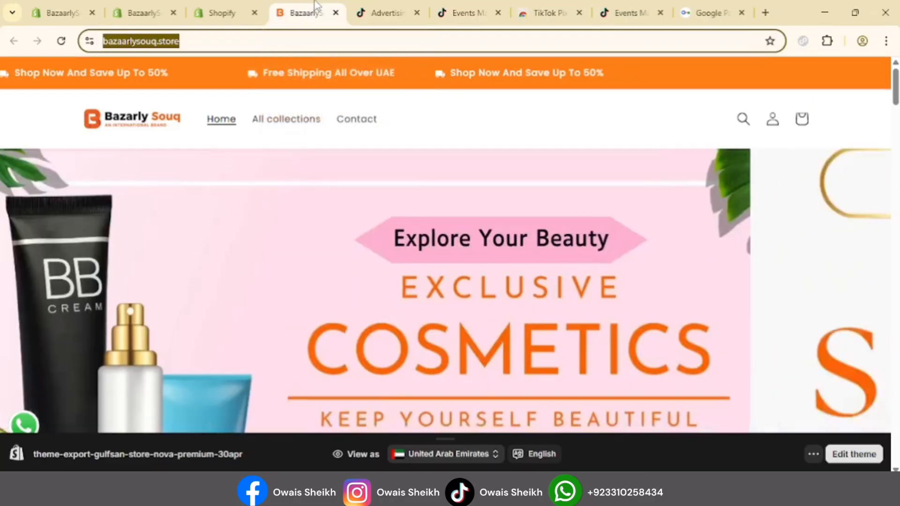
{"action": "left_click", "coordinate": [61, 41]}
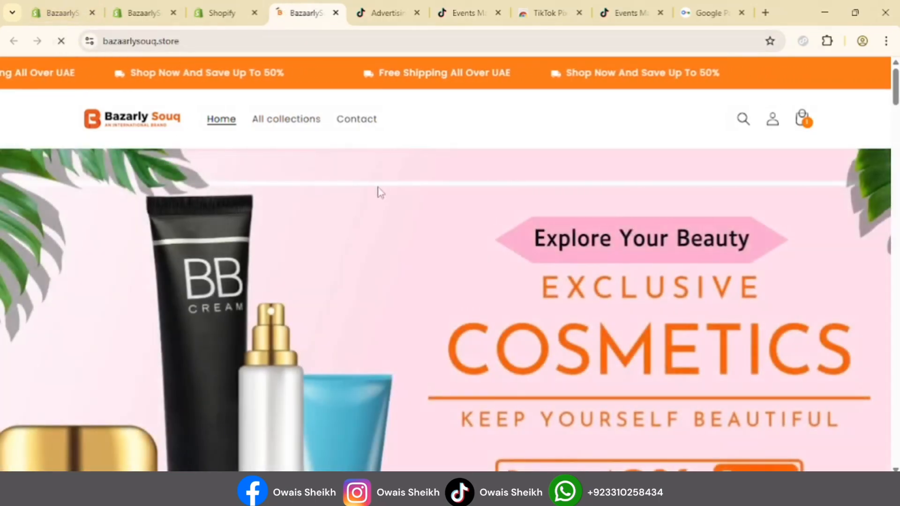
{"action": "left_click", "coordinate": [806, 43]}
{"action": "left_click", "coordinate": [462, 227]}
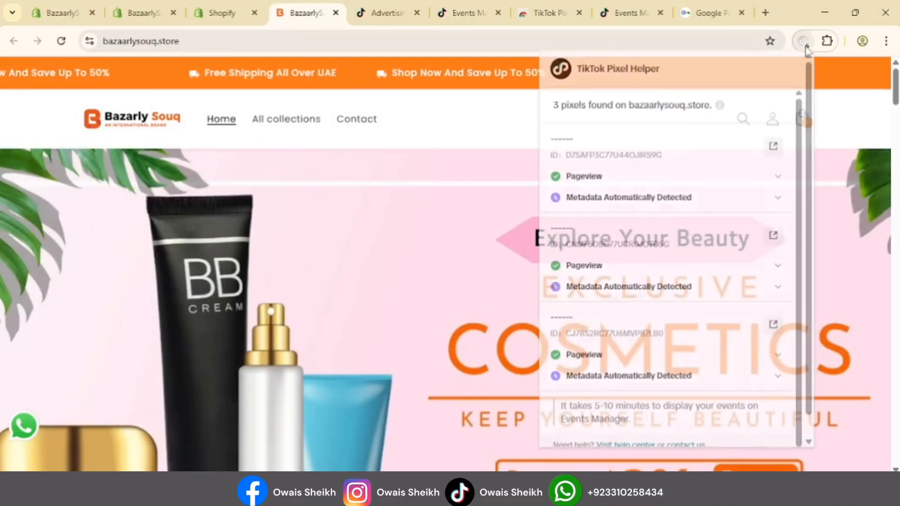
{"action": "scroll", "coordinate": [462, 226], "scroll_direction": "down", "scroll_amount": 5}
{"action": "scroll", "coordinate": [460, 224], "scroll_direction": "down", "scroll_amount": 10}
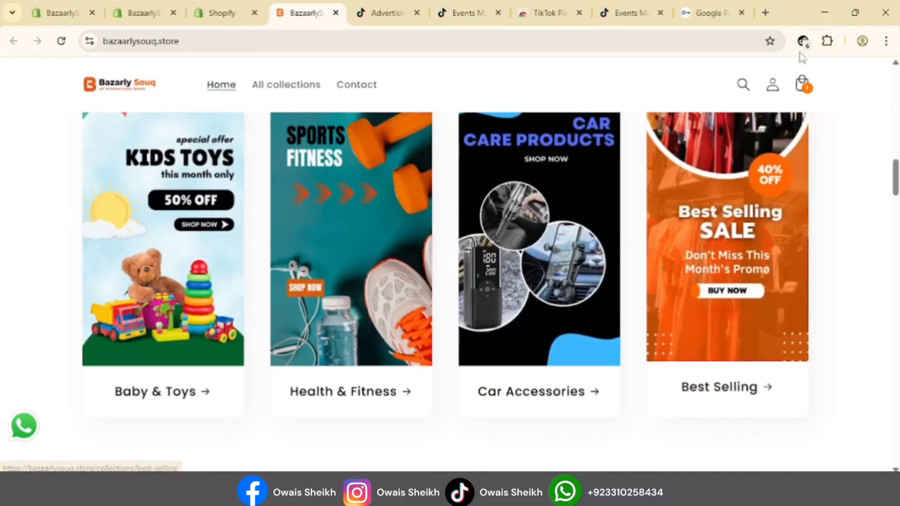
{"action": "left_click", "coordinate": [803, 41]}
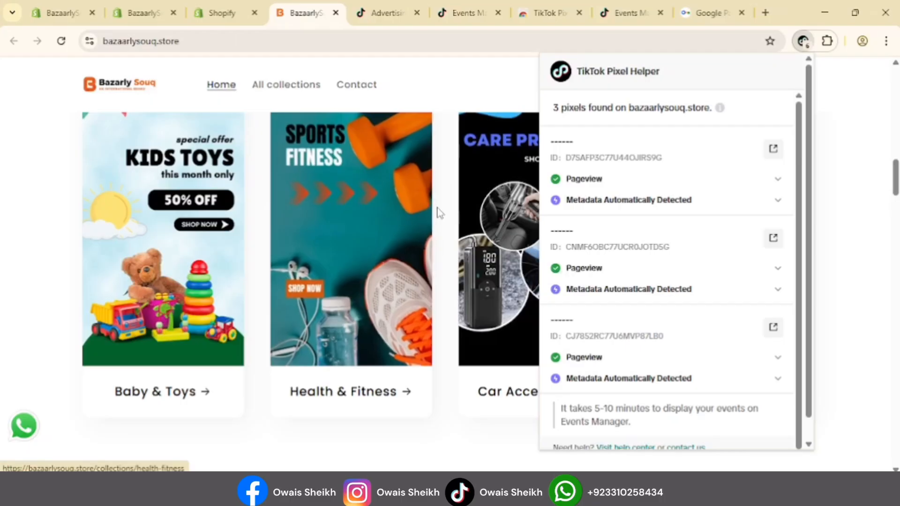
{"action": "scroll", "coordinate": [296, 229], "scroll_direction": "down", "scroll_amount": 7}
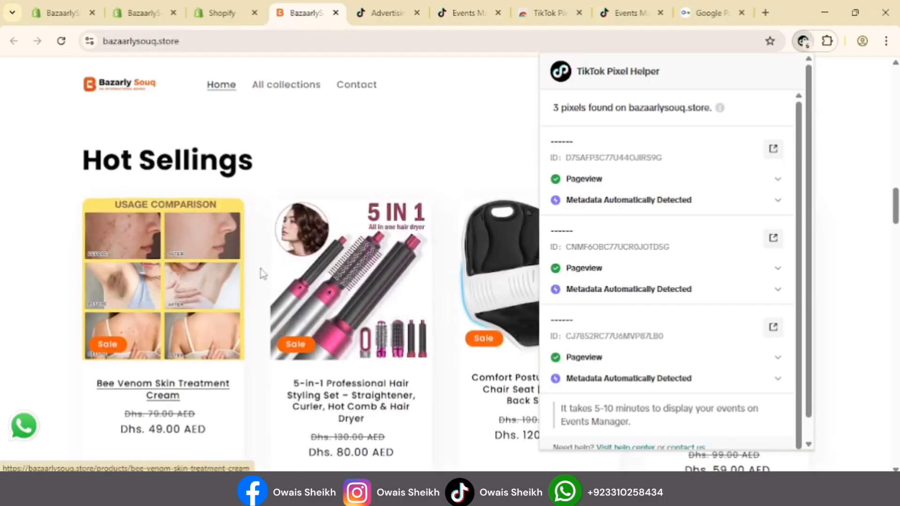
Open the 5-in-1 Professional Hair Styling Set product page and check its pixel events with TikTok Pixel Helper
{"action": "left_click", "coordinate": [328, 286]}
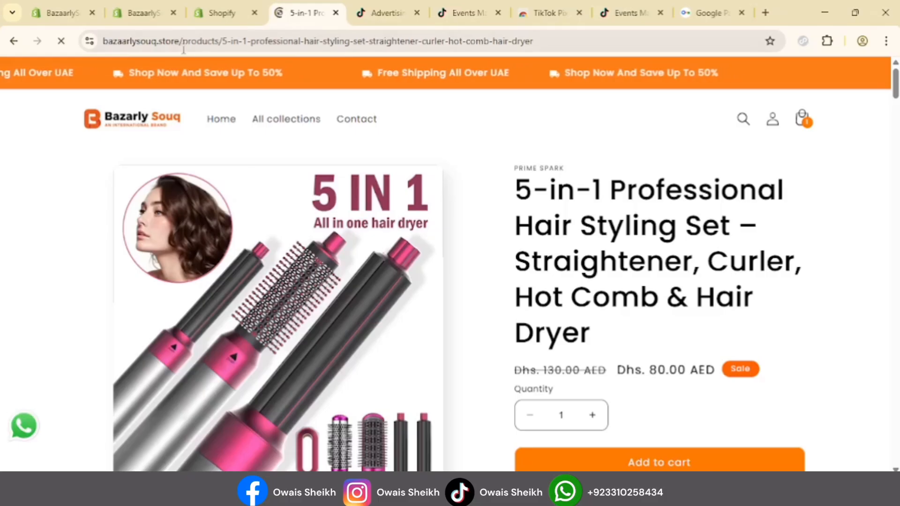
{"action": "left_click", "coordinate": [802, 44]}
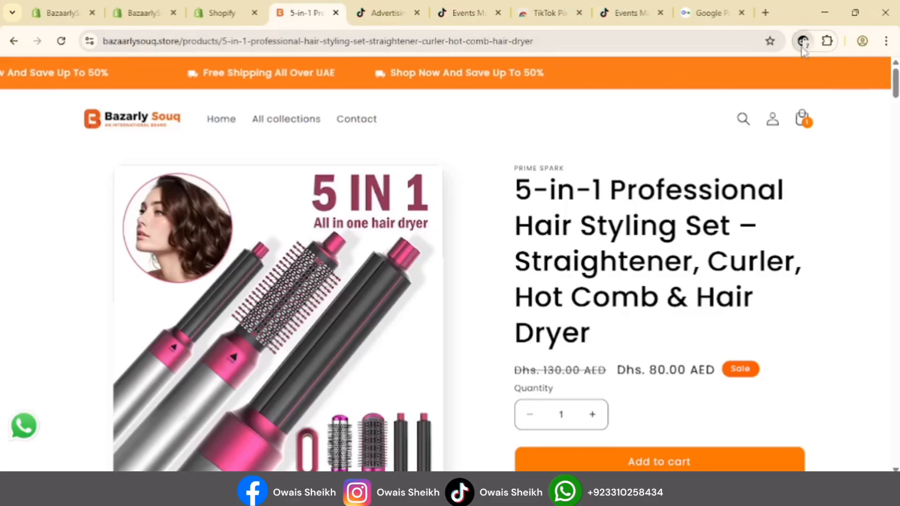
{"action": "scroll", "coordinate": [711, 225], "scroll_direction": "down", "scroll_amount": 3}
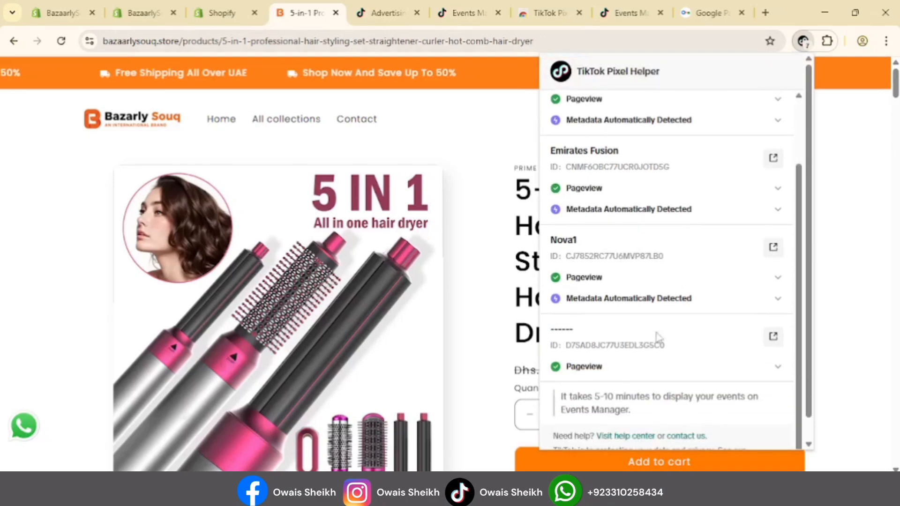
{"action": "left_click", "coordinate": [864, 239]}
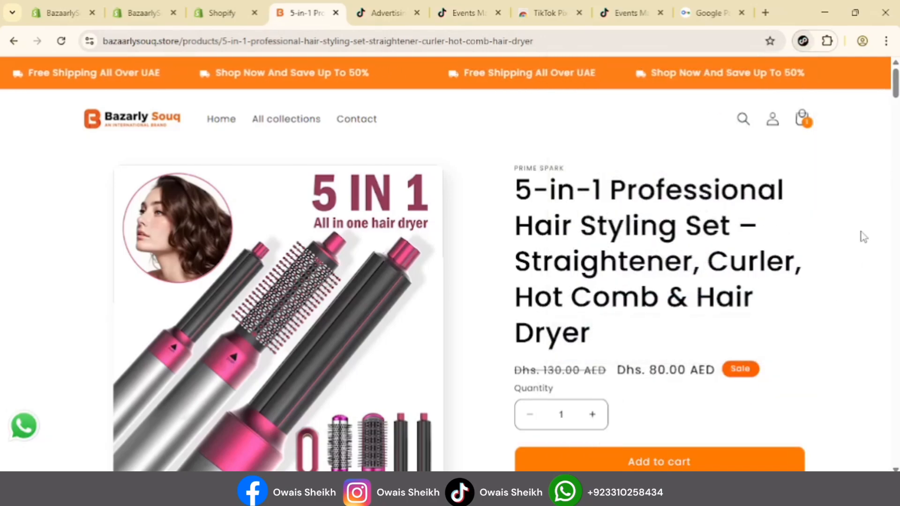
Add the hair styling set to the cart and check the pixel events with TikTok Pixel Helper
{"action": "scroll", "coordinate": [603, 349], "scroll_direction": "down", "scroll_amount": 3}
{"action": "left_click", "coordinate": [602, 346]}
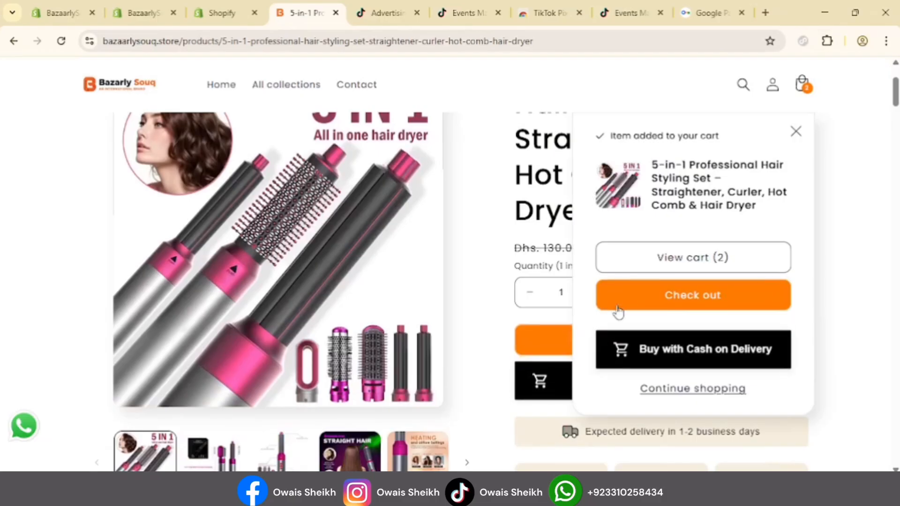
{"action": "left_click", "coordinate": [805, 42]}
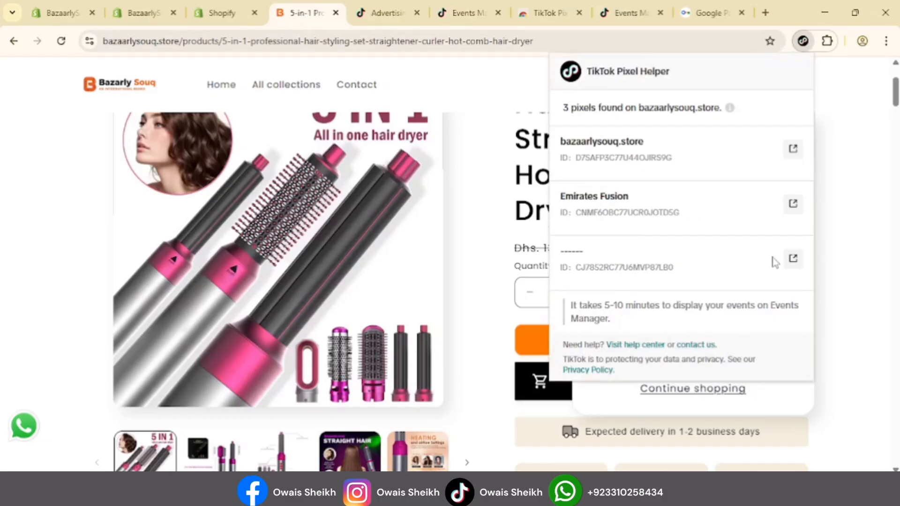
{"action": "left_click", "coordinate": [859, 167]}
Place a Cash on Delivery order for the hair styling set with the saved customer details, and check the order page with TikTok Pixel Helper
{"action": "scroll", "coordinate": [637, 323], "scroll_direction": "down", "scroll_amount": 2}
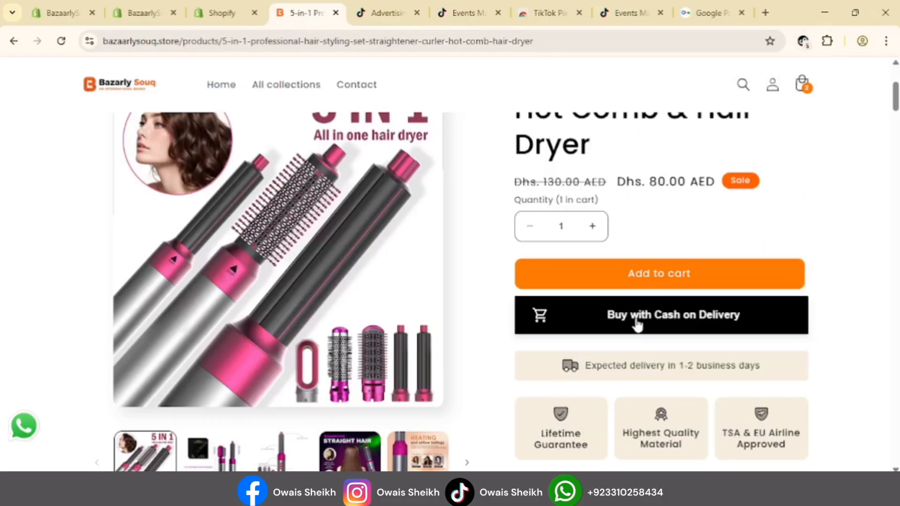
{"action": "left_click", "coordinate": [636, 323]}
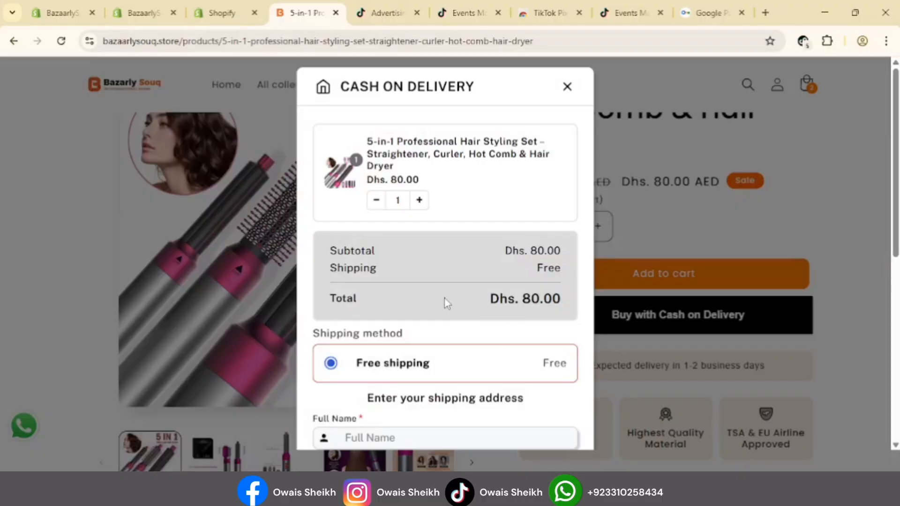
{"action": "scroll", "coordinate": [388, 304], "scroll_direction": "down", "scroll_amount": 1}
{"action": "scroll", "coordinate": [390, 281], "scroll_direction": "down", "scroll_amount": 2}
{"action": "left_click", "coordinate": [390, 244]}
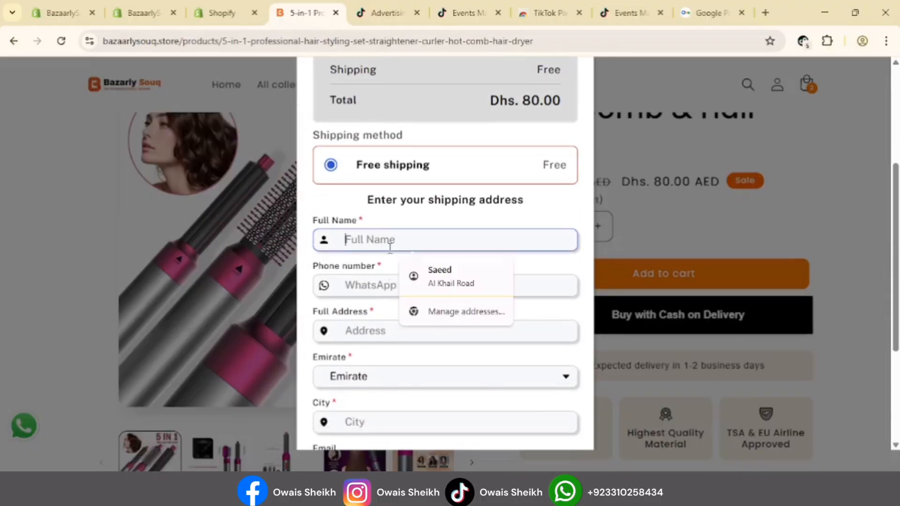
{"action": "left_click", "coordinate": [440, 277]}
{"action": "scroll", "coordinate": [426, 281], "scroll_direction": "down", "scroll_amount": 3}
{"action": "left_click", "coordinate": [427, 368]}
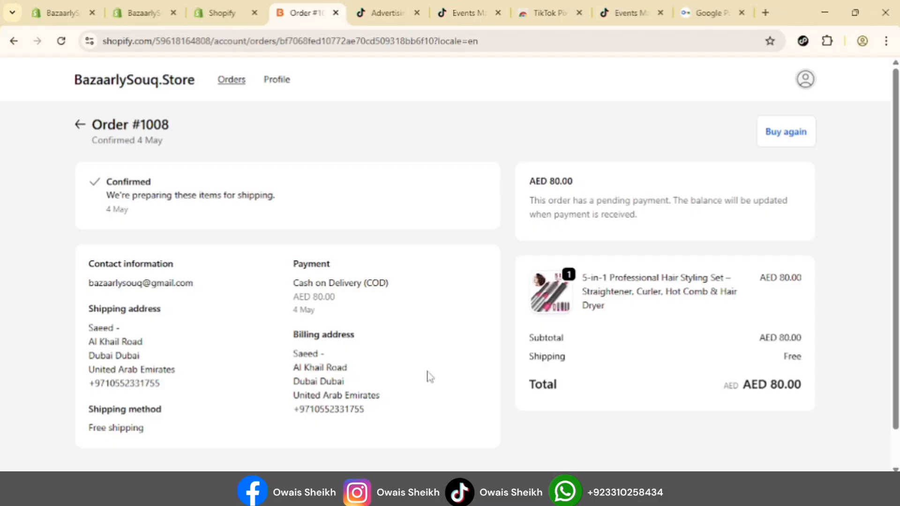
{"action": "left_click", "coordinate": [804, 42]}
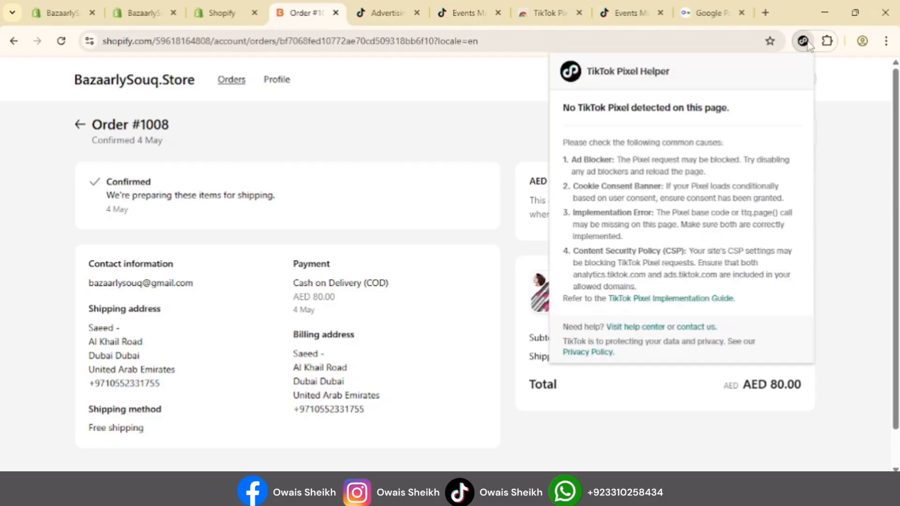
{"action": "left_click", "coordinate": [849, 111]}
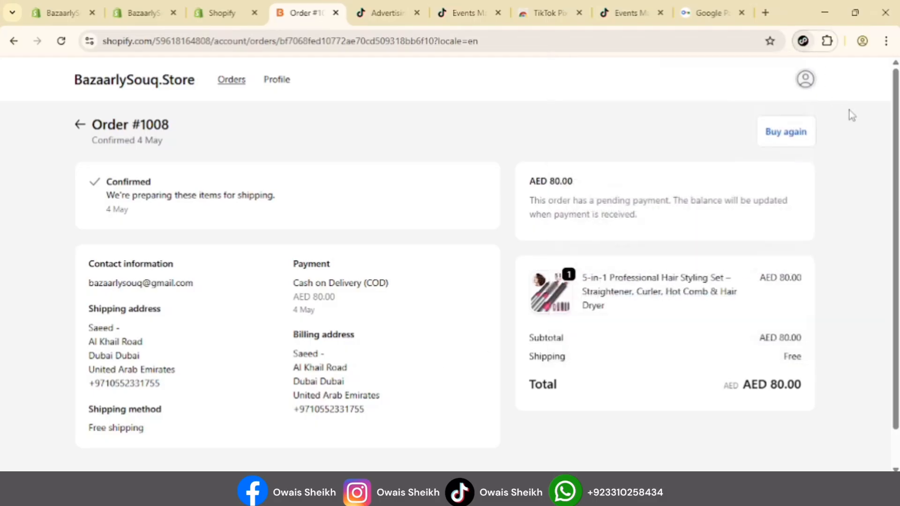
Return to TikTok Events Manager, reload the pixel overview, and review each event's status, total and diagnostics, including Place an order
{"action": "left_click", "coordinate": [465, 13]}
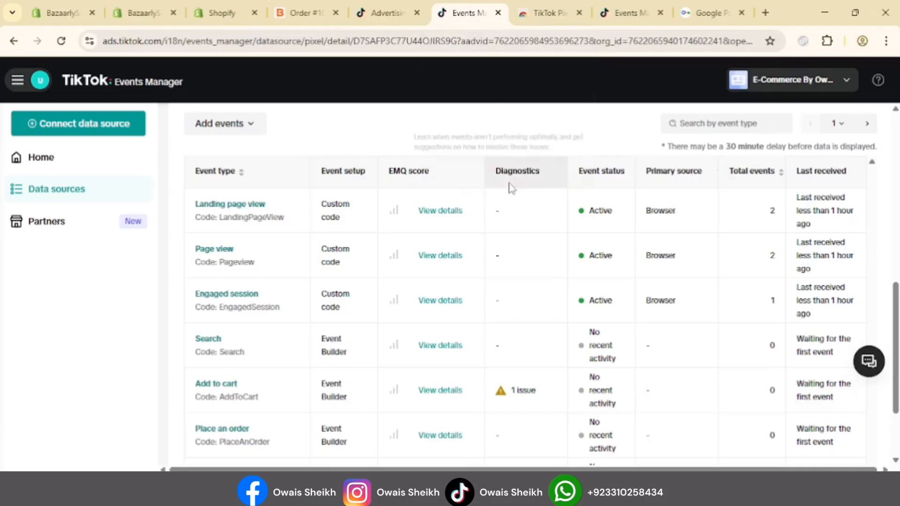
{"action": "scroll", "coordinate": [313, 117], "scroll_direction": "up", "scroll_amount": 5}
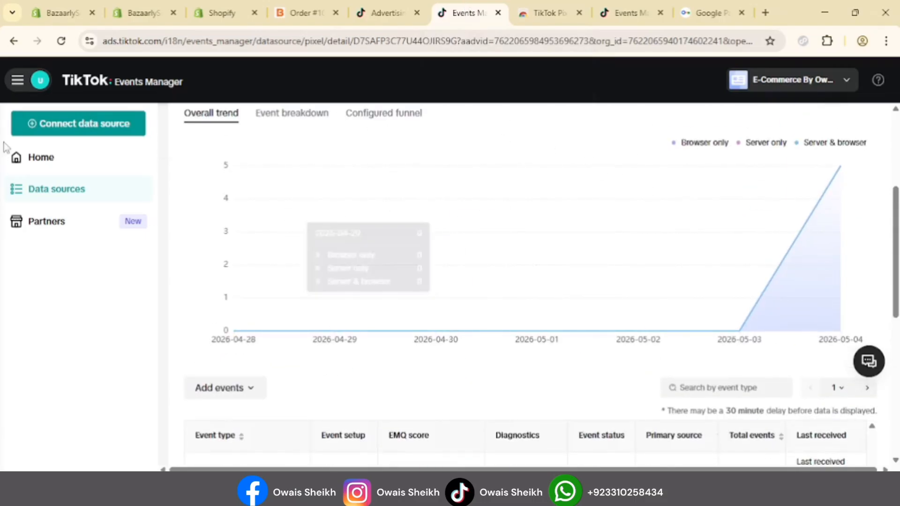
{"action": "left_click", "coordinate": [61, 41]}
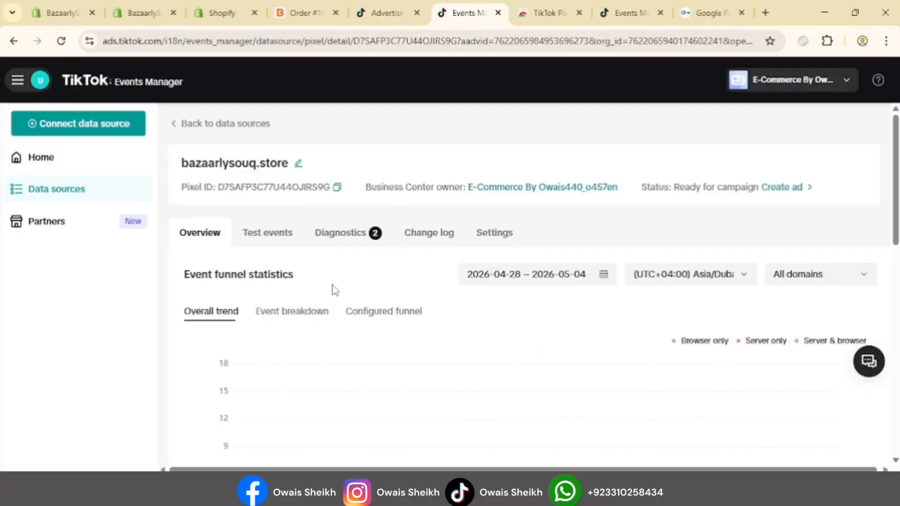
{"action": "scroll", "coordinate": [356, 304], "scroll_direction": "down", "scroll_amount": 12}
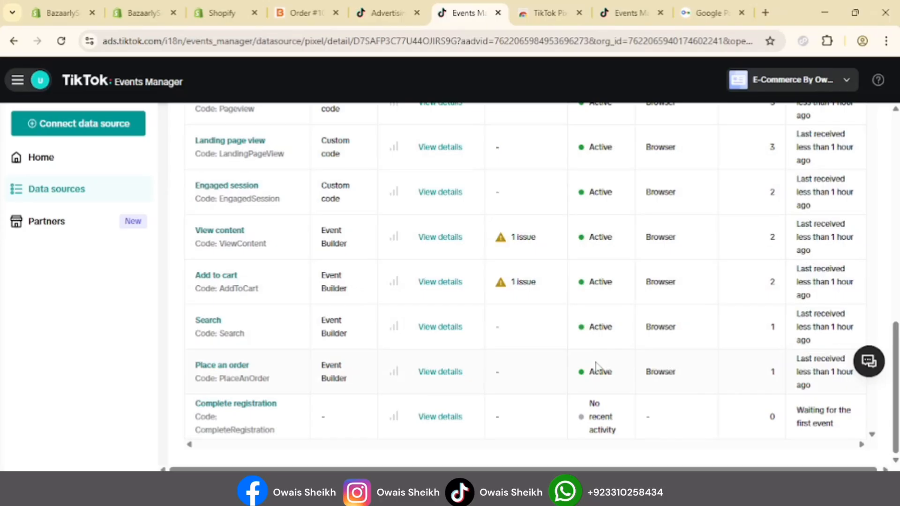
{"action": "triple_click", "coordinate": [216, 367]}
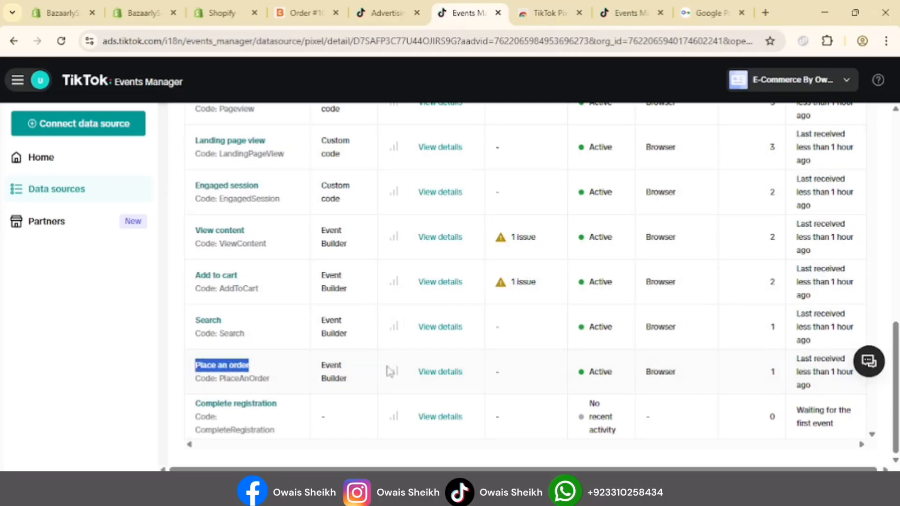
{"action": "left_click", "coordinate": [577, 376]}
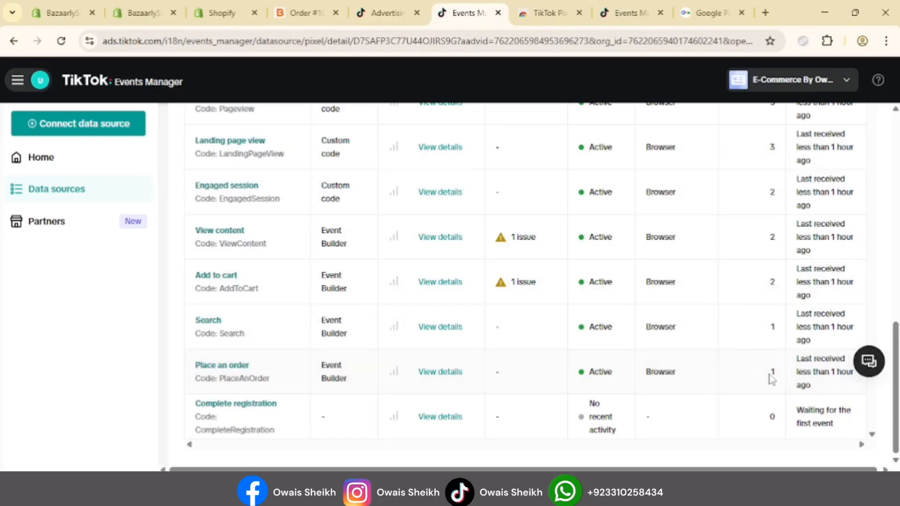
{"action": "left_click_drag", "start_coordinate": [771, 377], "coordinate": [782, 377]}
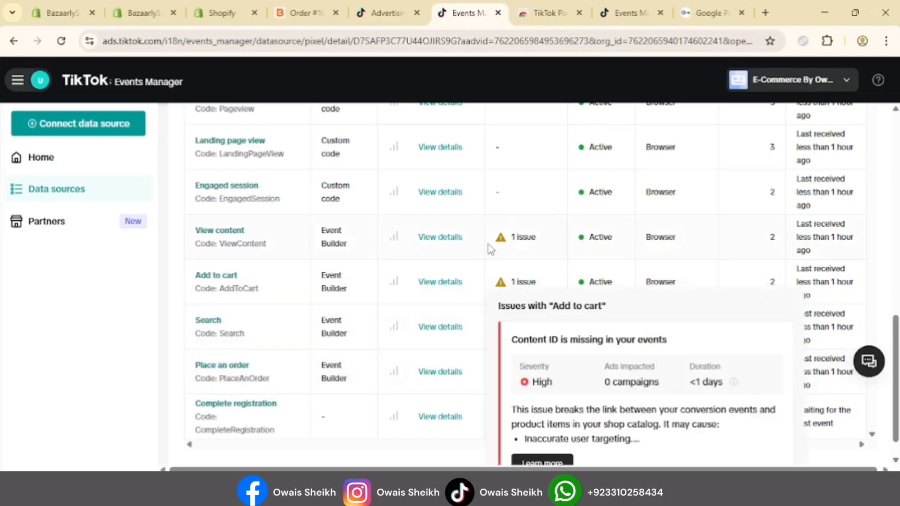
{"action": "scroll", "coordinate": [428, 248], "scroll_direction": "up", "scroll_amount": 3}
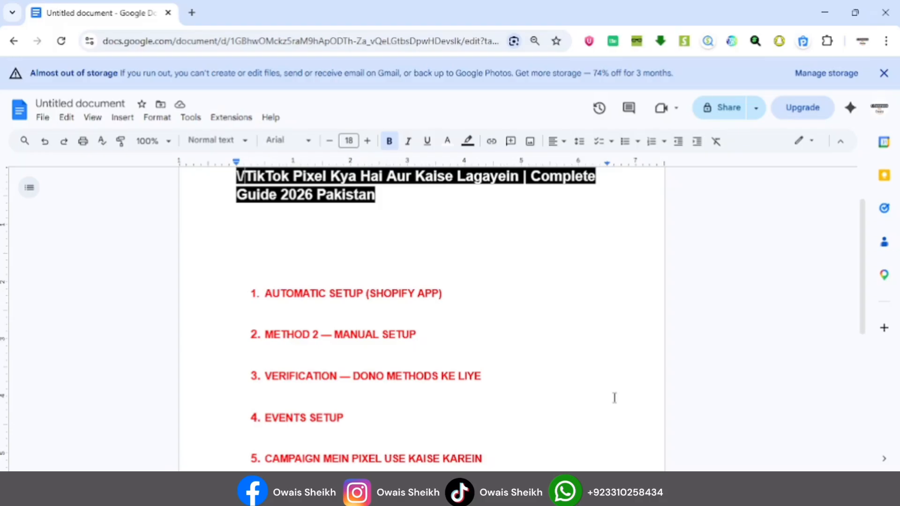